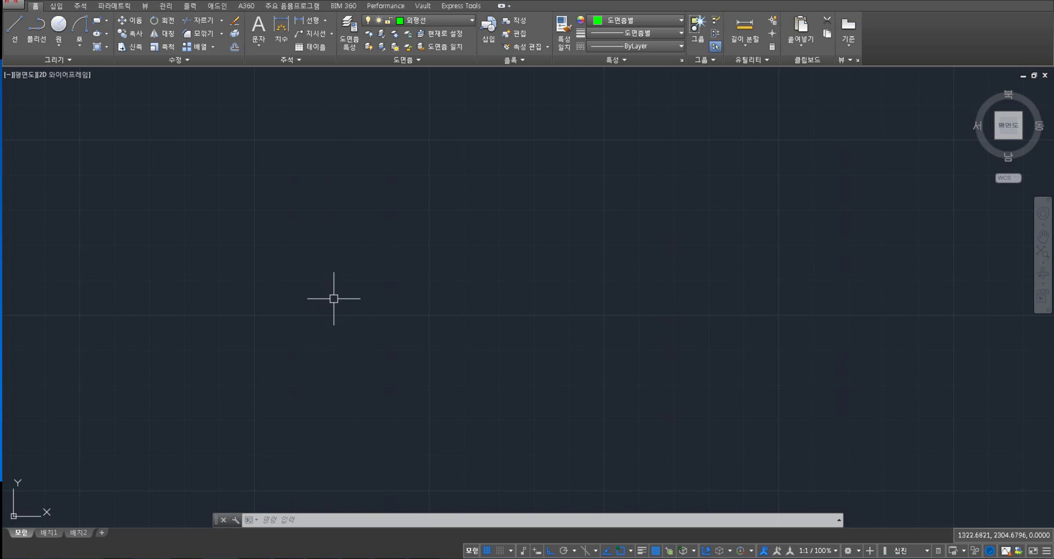
- Draw a long horizontal line across the drawing area
text(l)
key(Return)
click(75, 293)
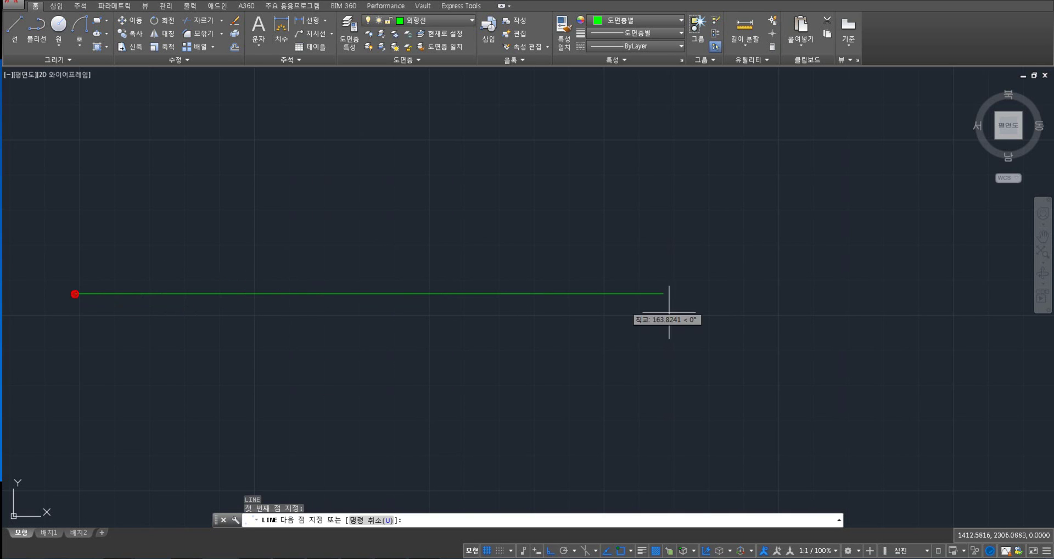
click(978, 311)
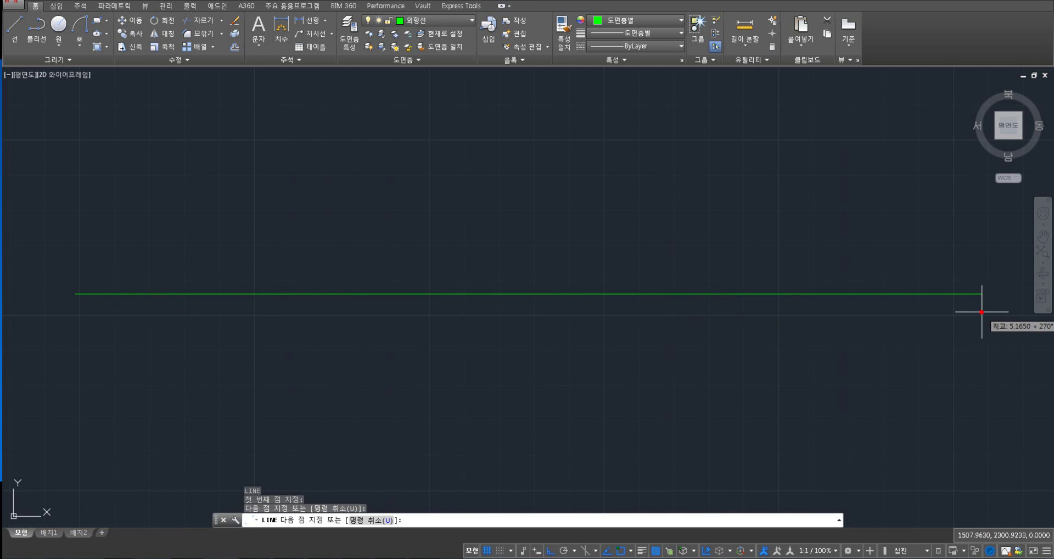
key(Return)
scroll(688, 340, down, 4)
middle_drag(626, 327, 533, 291)
scroll(486, 288, up, 2)
- Draw a vertical line crossing the horizontal line on the left
text(l)
key(Return)
click(401, 165)
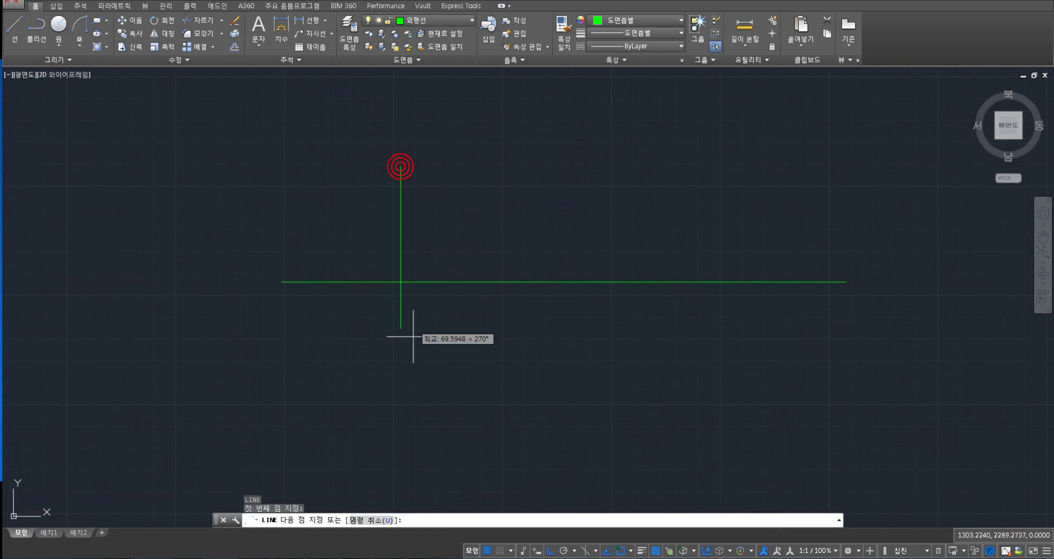
click(414, 405)
key(Escape)
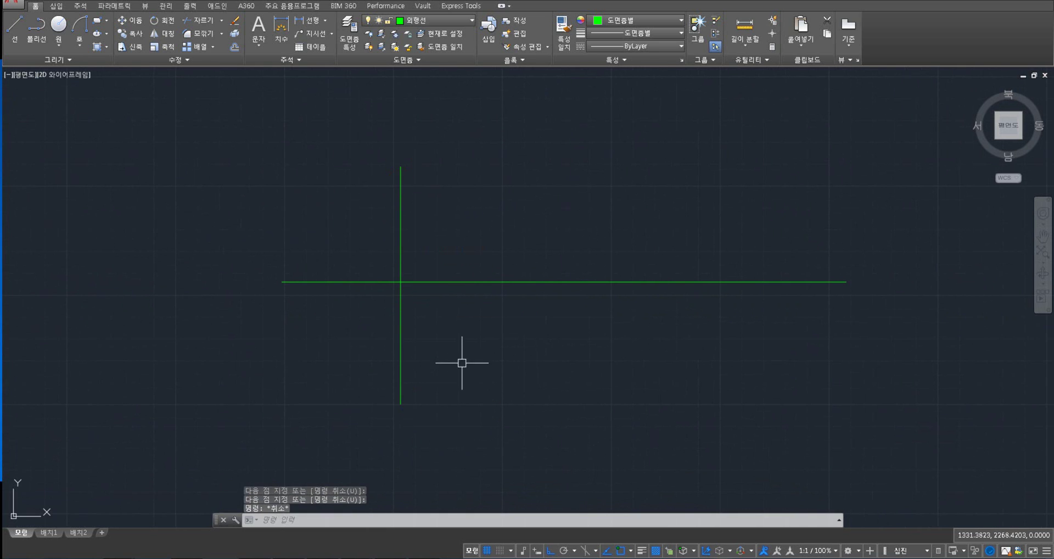
- Offset the vertical line 111 units to the right
text(o)
key(Return)
right_click(454, 341)
click(401, 330)
click(501, 332)
key(Return)
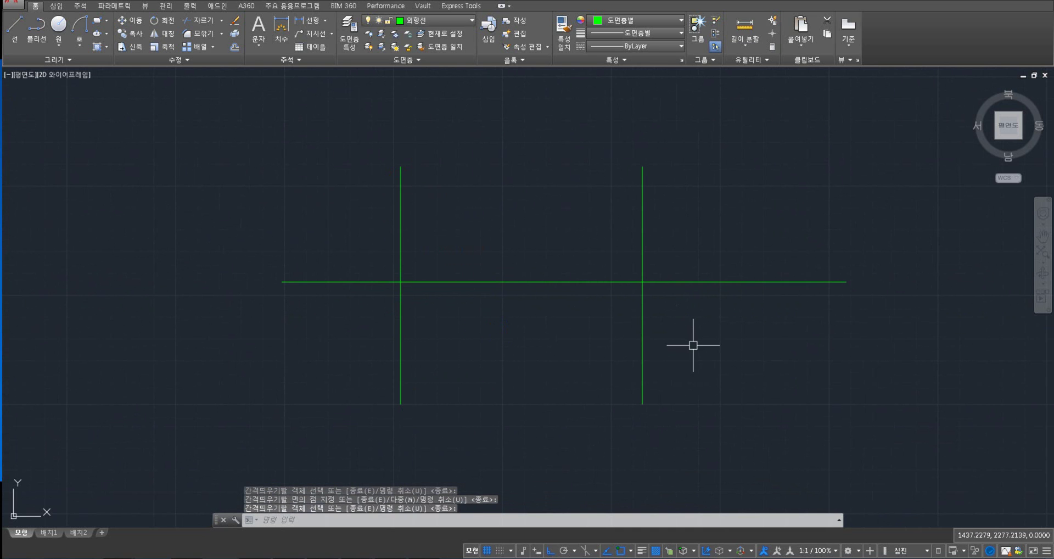
click(706, 354)
click(701, 336)
- Draw a 9.2-long multiline at scale 27.9 starting from the right intersection
key(Escape)
key(Escape)
key(Escape)
text(m)
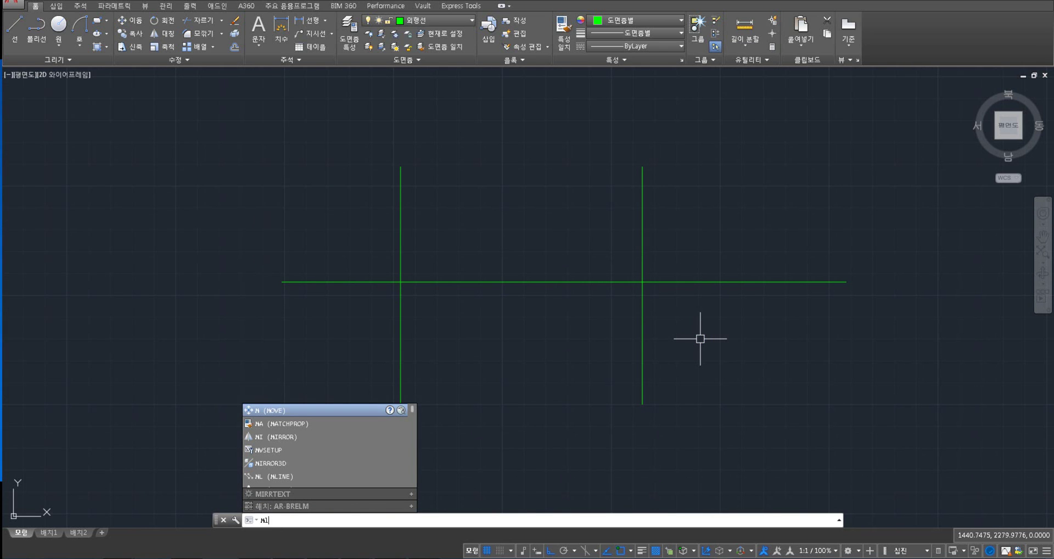
text(l)
click(703, 332)
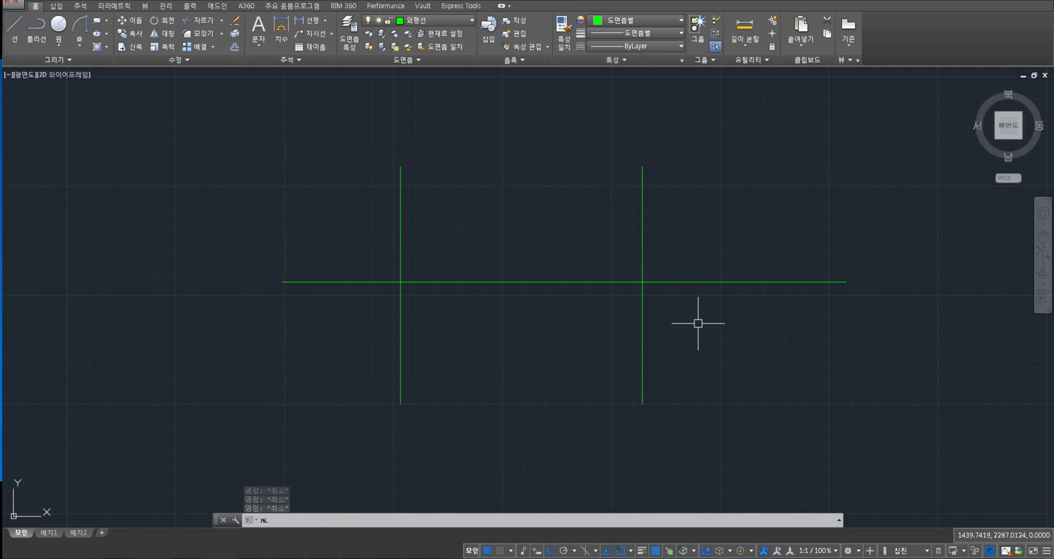
key(Return)
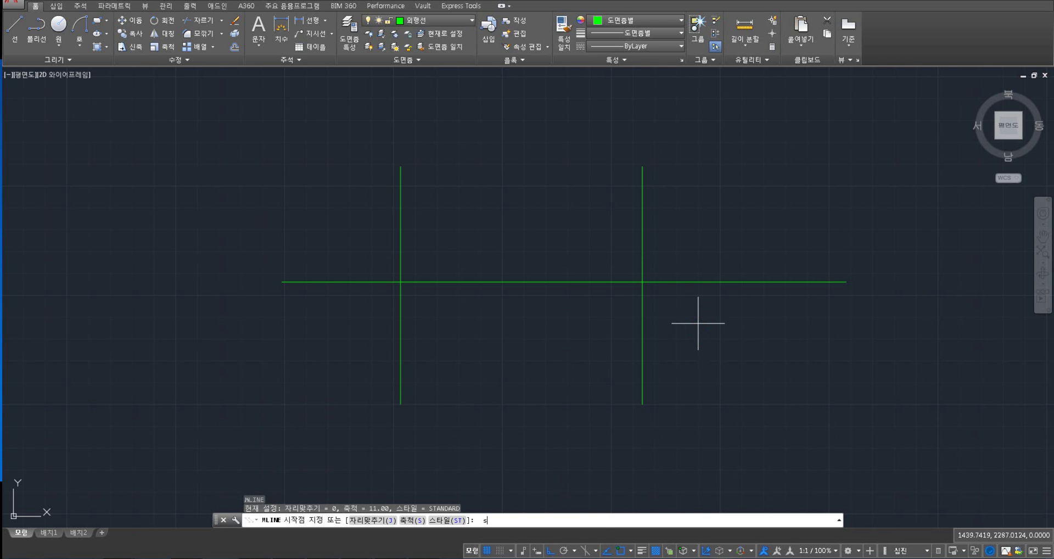
key(Return)
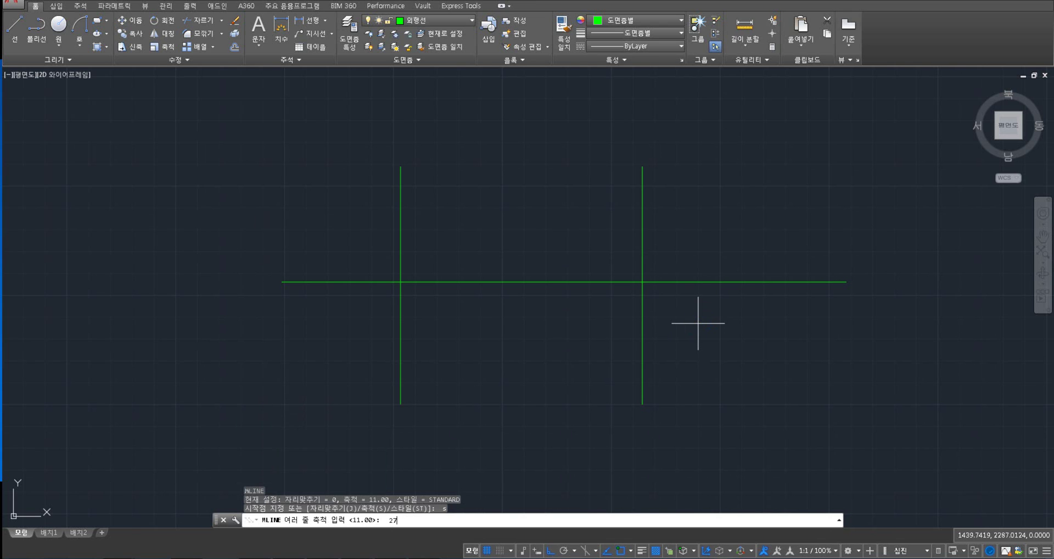
key(Return)
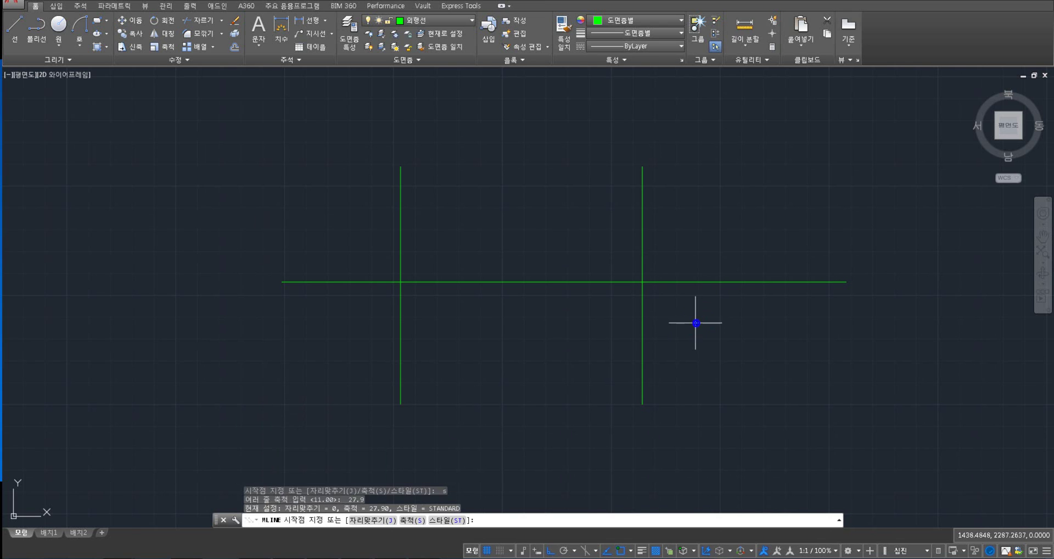
click(642, 282)
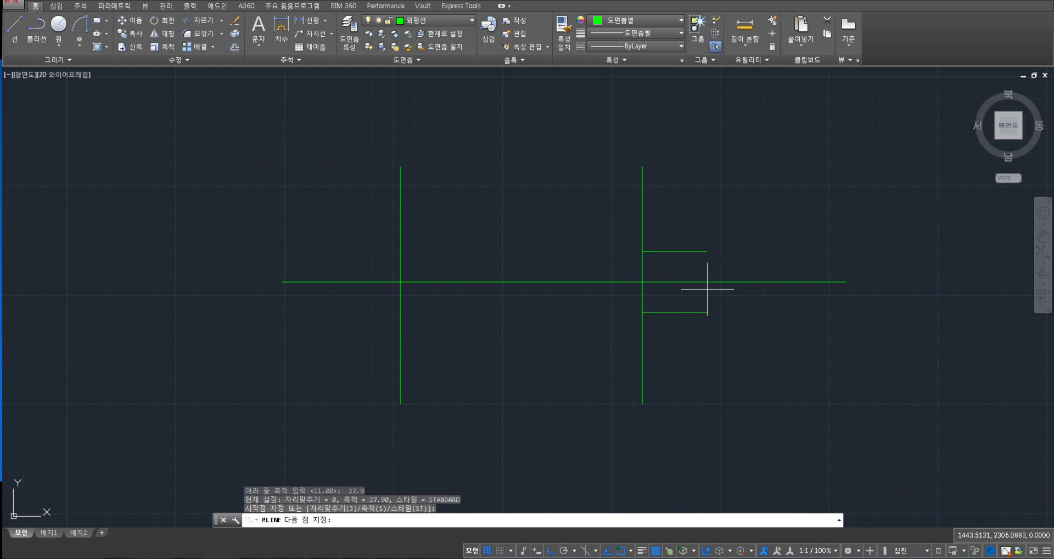
text(9.)
text(2)
key(Return)
key(Escape)
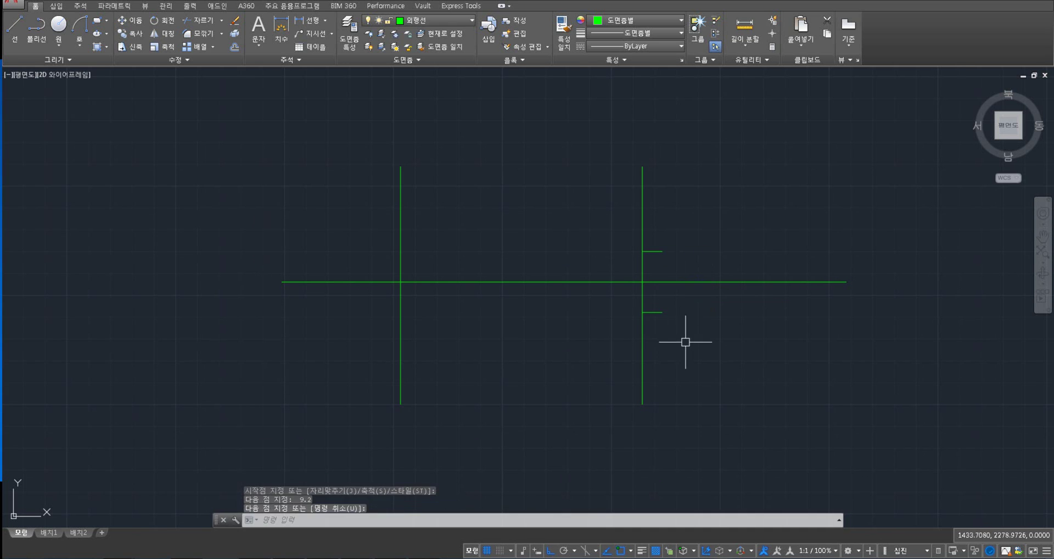
- Explode the short multiline stub into separate lines
text(x)
key(Return)
click(659, 313)
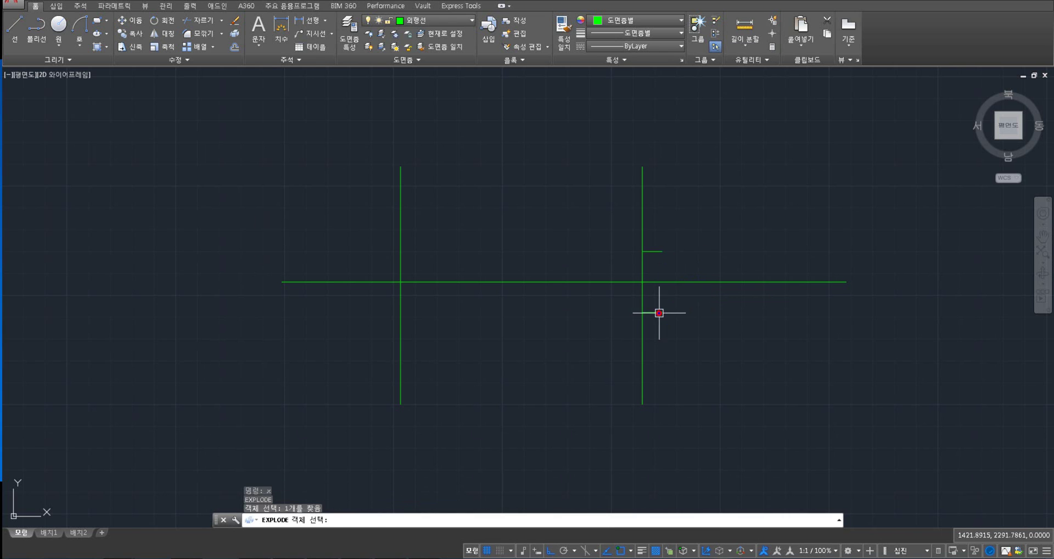
key(Return)
- Move all the construction lines onto the 중심선 centre-line layer
click(735, 361)
click(357, 233)
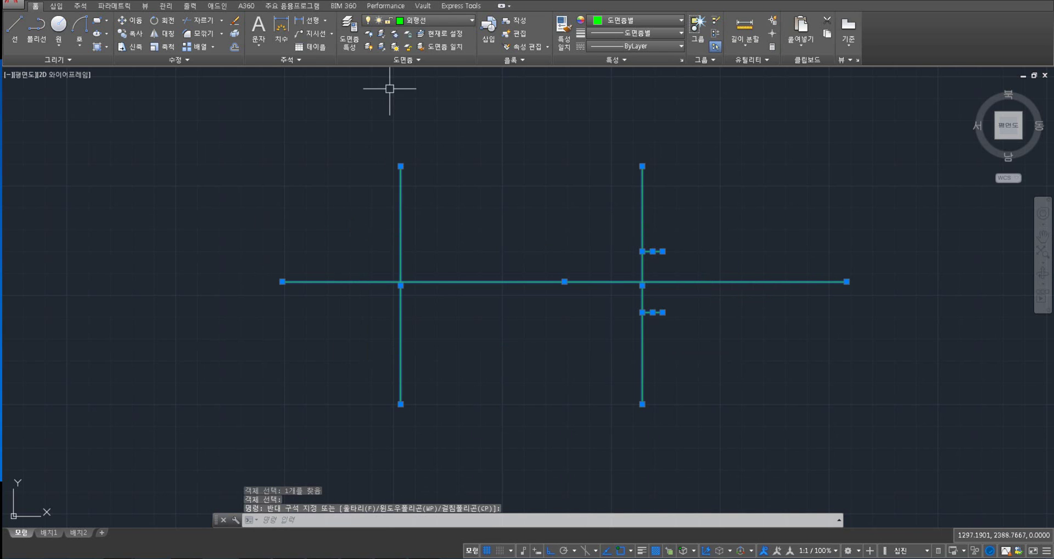
click(418, 22)
click(416, 105)
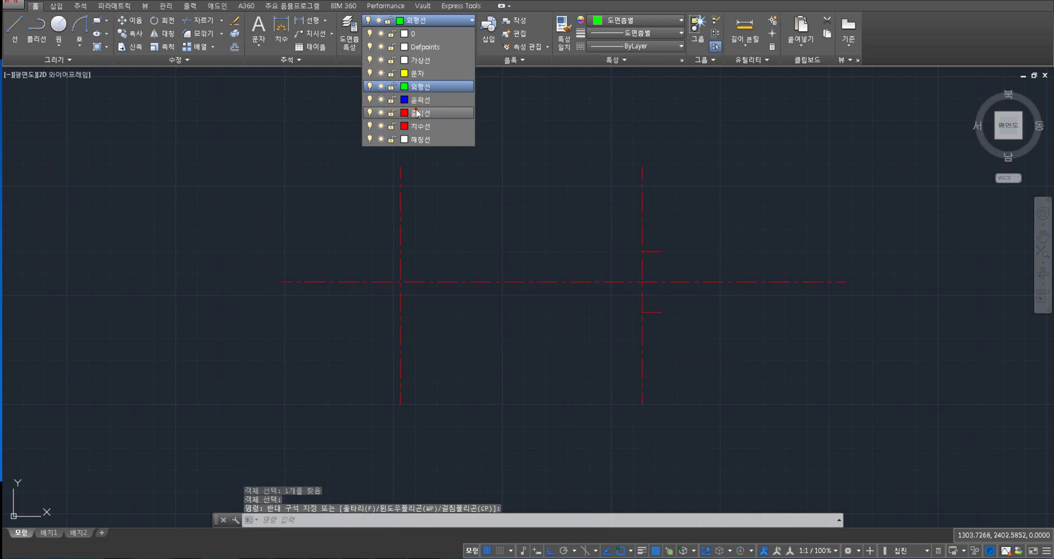
key(Escape)
scroll(421, 256, up, 2)
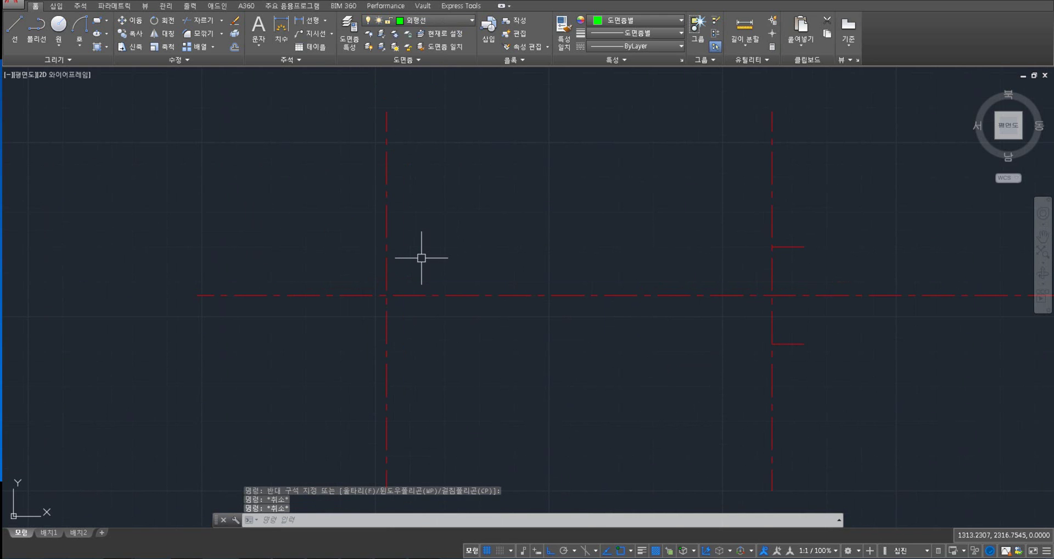
text(c)
key(Return)
- Draw concentric circles of diameter 18.4 and 48.9 centred on the left intersection
click(387, 295)
middle_drag(412, 269, 430, 224)
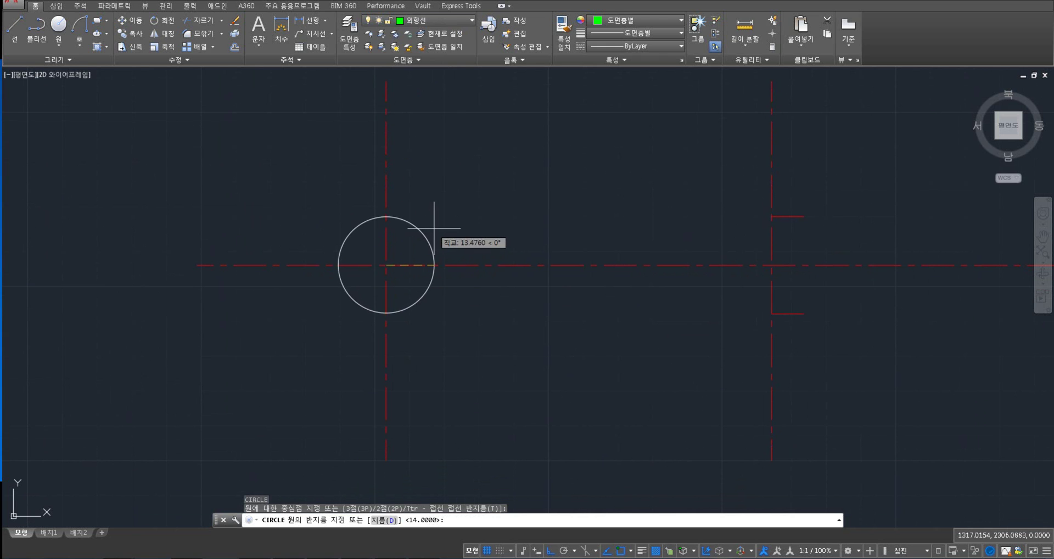
text(d)
key(Return)
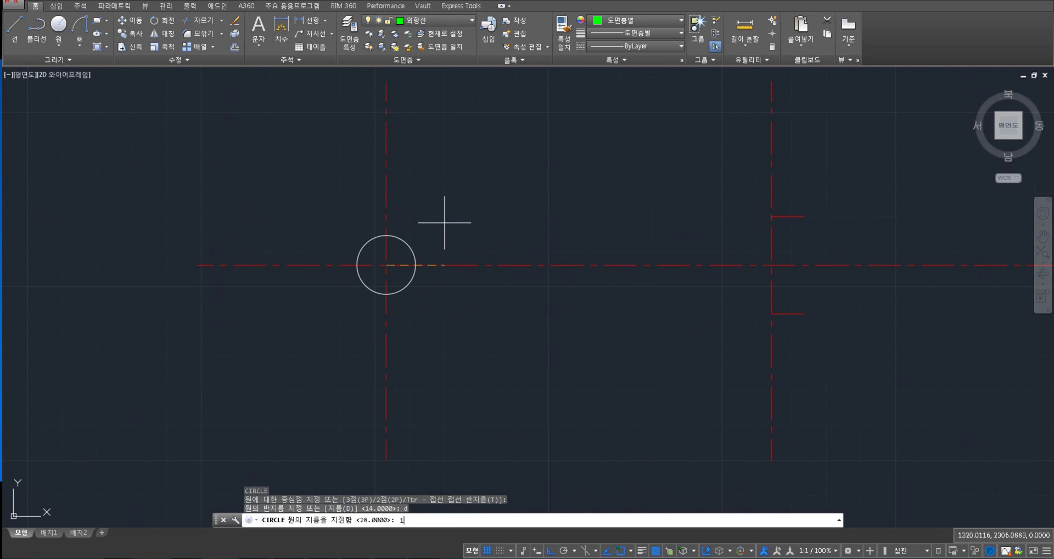
key(Return)
key(Return)
click(386, 265)
text(c)
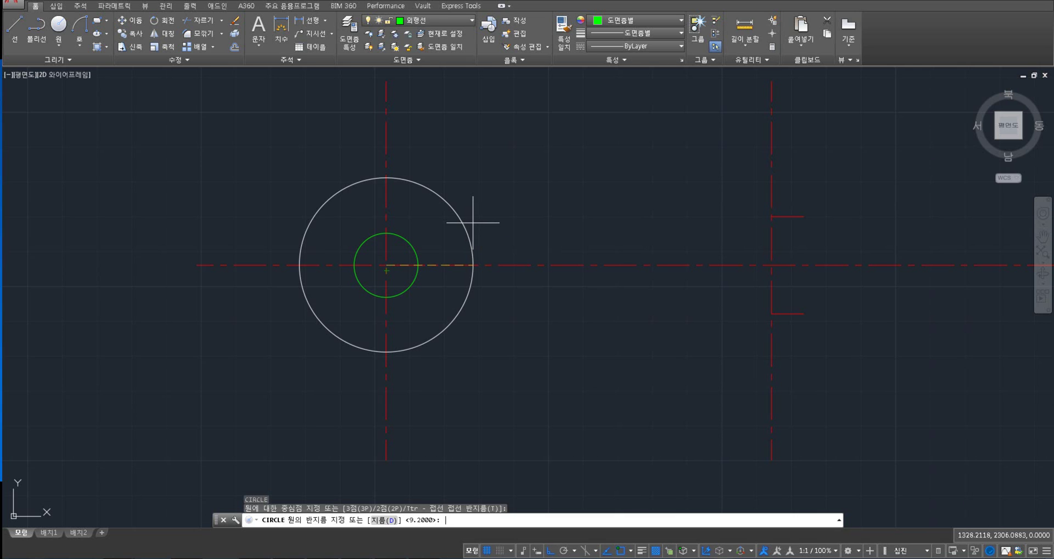
key(Return)
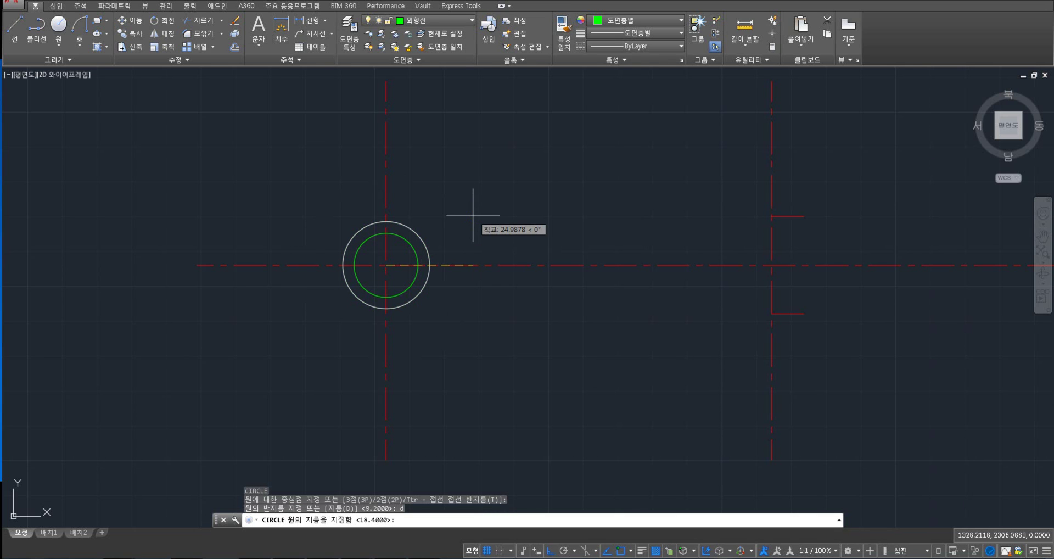
text(48.9)
key(Return)
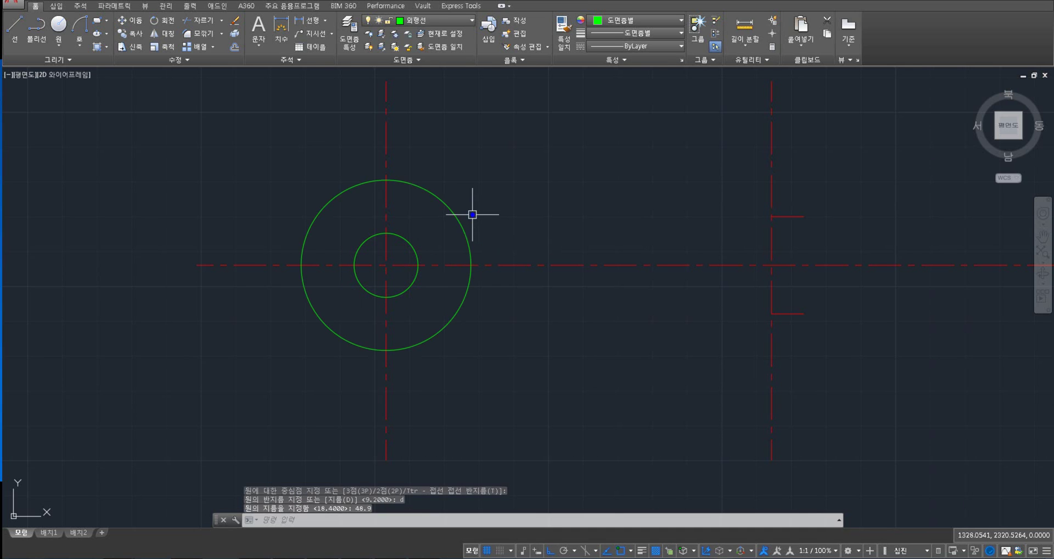
key(Escape)
key(Escape)
- Trim the left vertical centre line and the horizontal line's left end at the 48.9 circle
text(tr)
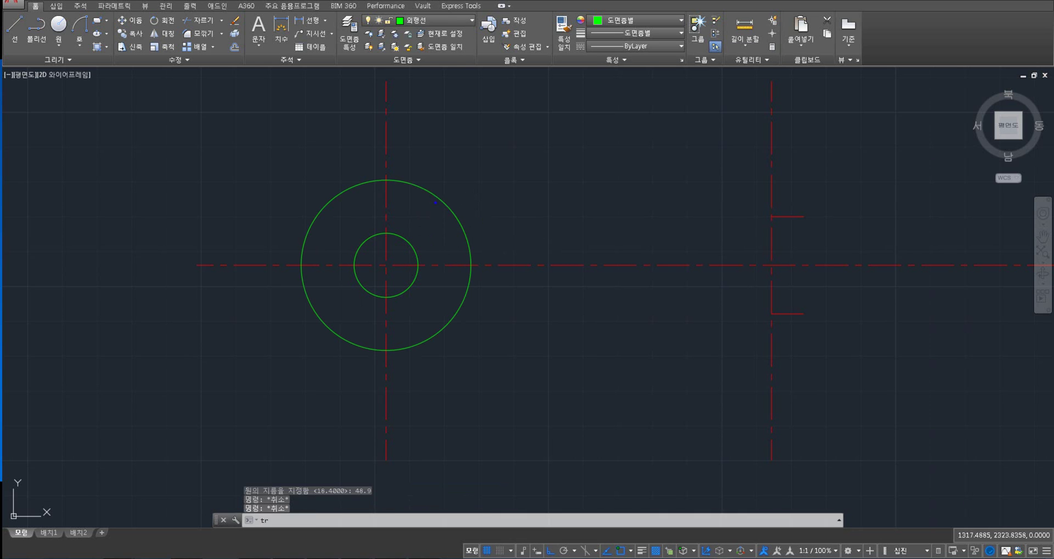
key(Return)
click(430, 190)
key(Return)
click(269, 303)
click(233, 245)
click(435, 405)
click(351, 384)
key(Return)
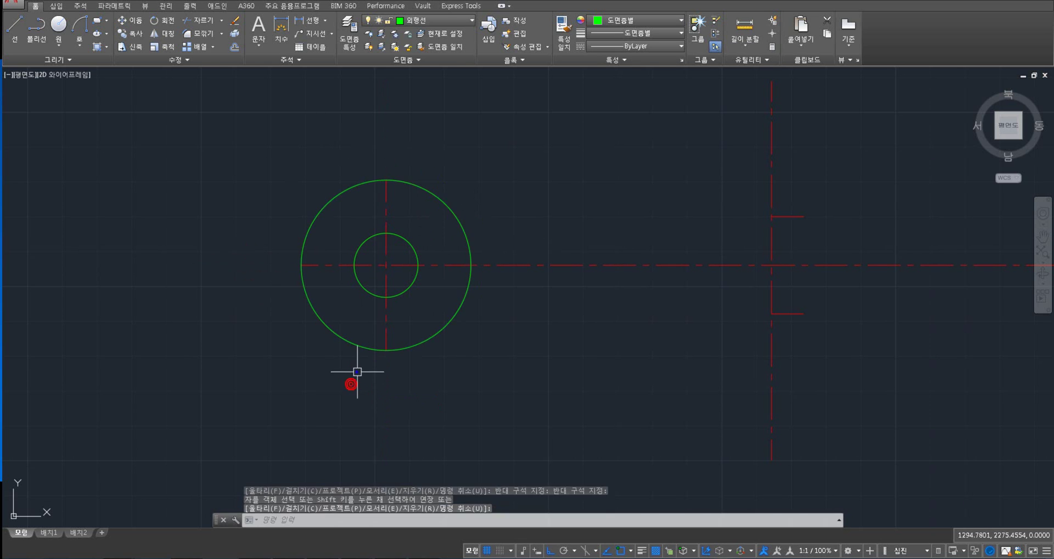
middle_drag(682, 291, 495, 307)
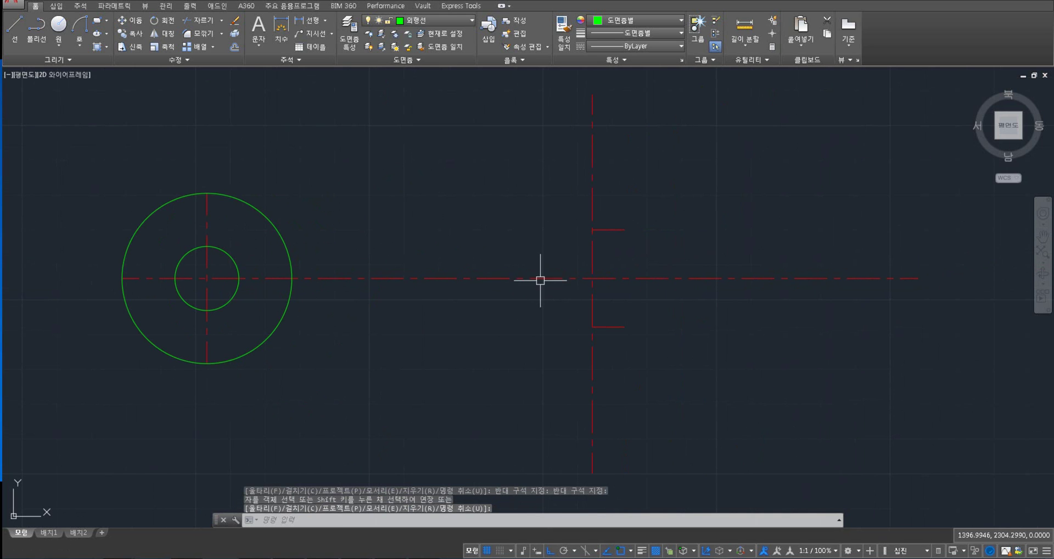
key(Escape)
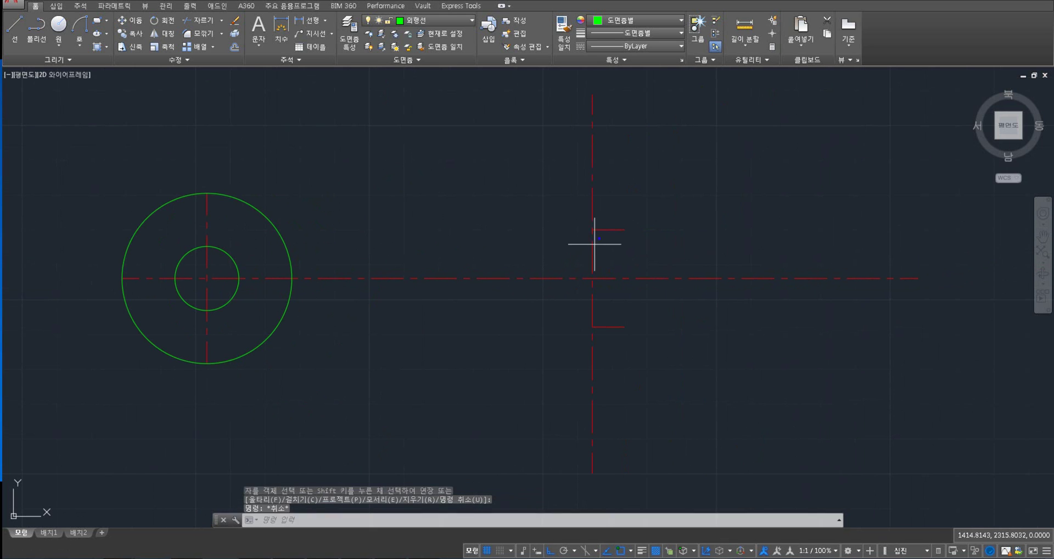
text(c)
key(Return)
- Draw concentric circles of radius 9.2 and 24.6 at the right centerline junction
click(593, 229)
text(9.2)
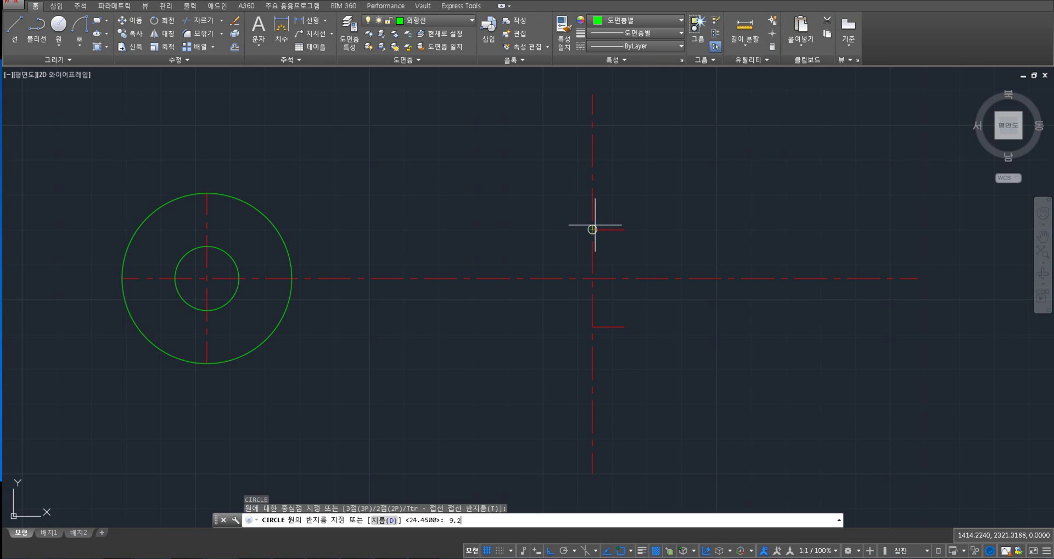
key(Return)
key(Return)
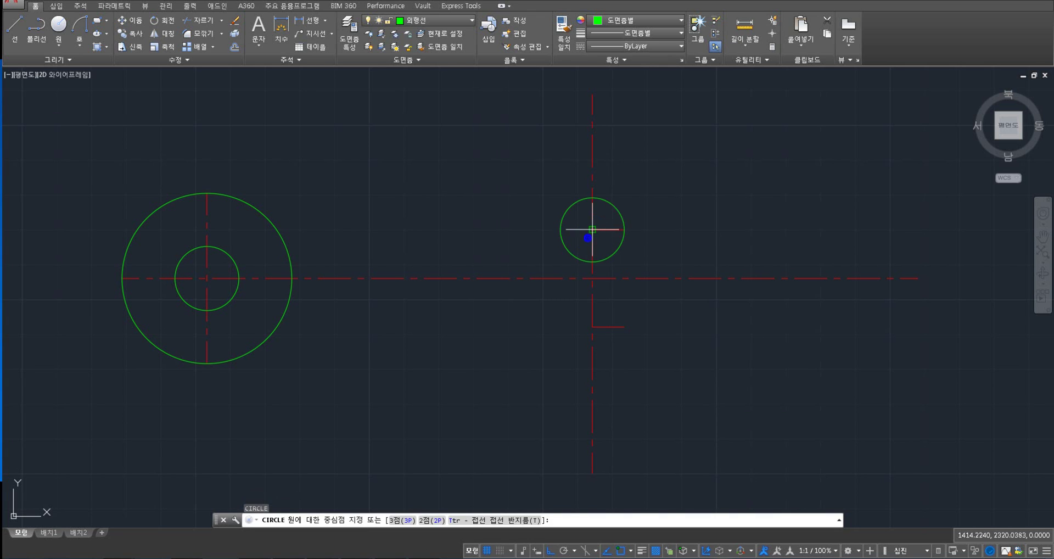
click(593, 230)
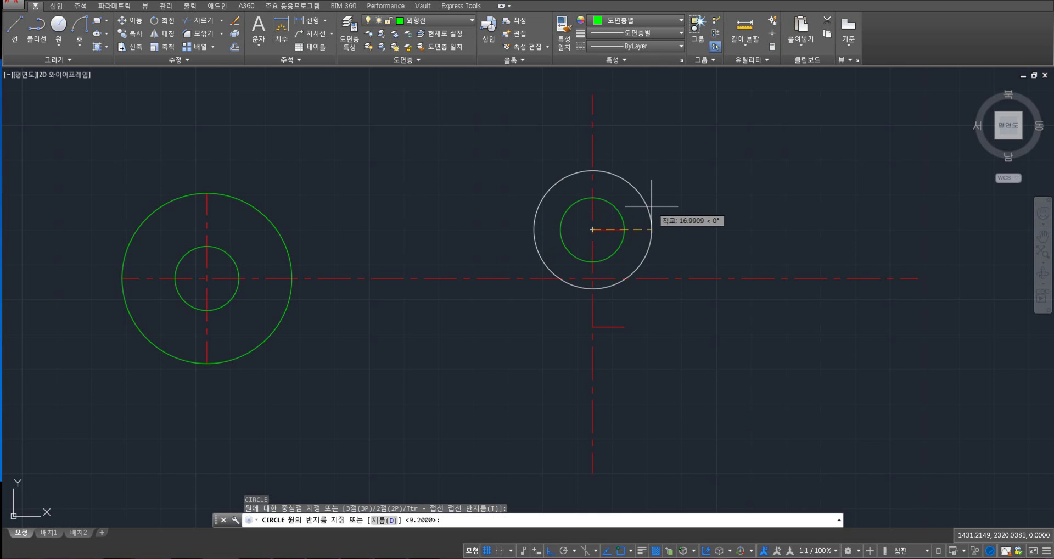
text(24.6)
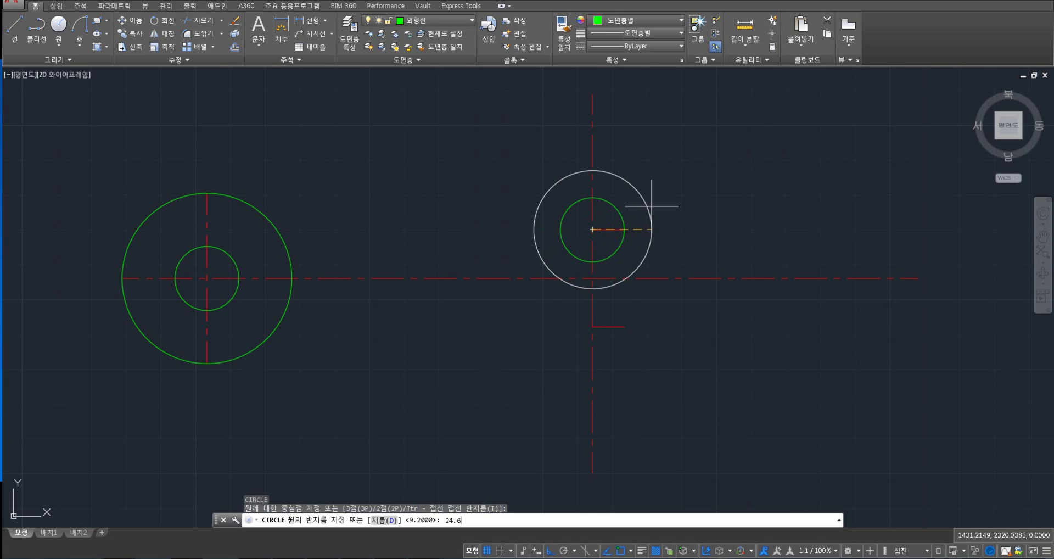
key(Return)
key(Escape)
key(Escape)
- Start the multiline command and cancel it again
text(ml)
key(Return)
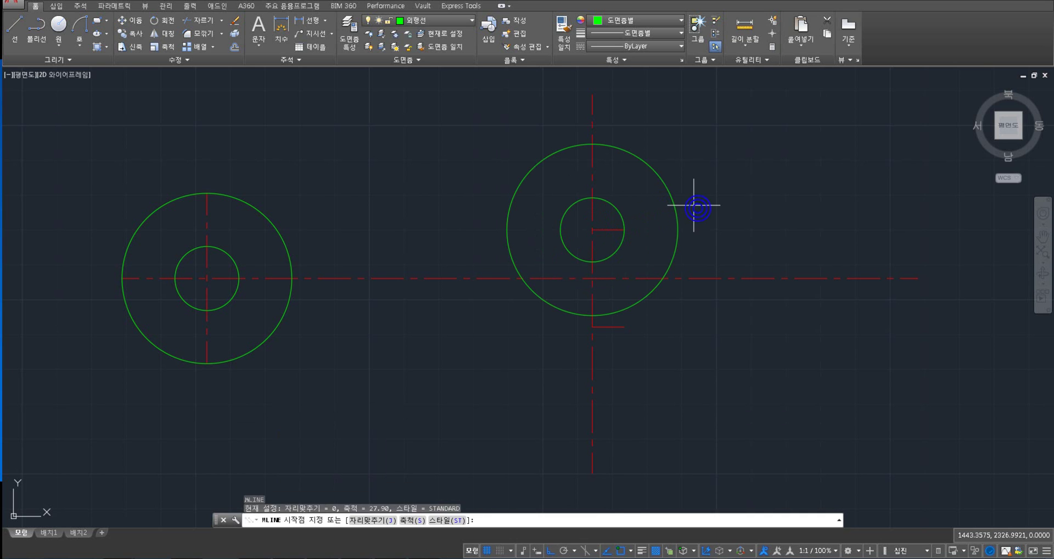
key(Escape)
key(Escape)
text(mi)
key(Return)
- Mirror the 9.2 and 24.6 circles across the horizontal centerline, keeping the originals
click(693, 222)
click(618, 215)
key(Return)
click(597, 275)
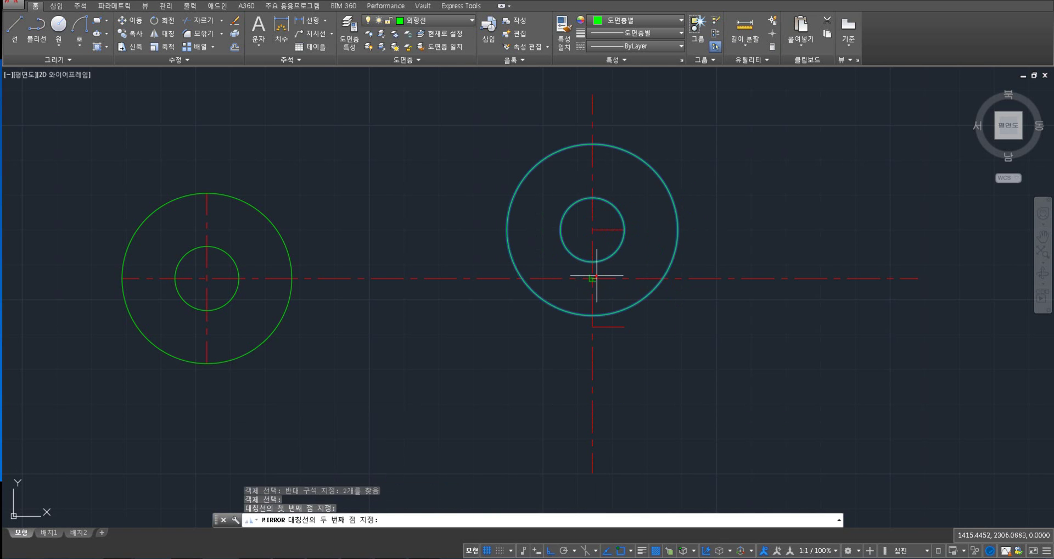
click(864, 278)
key(Return)
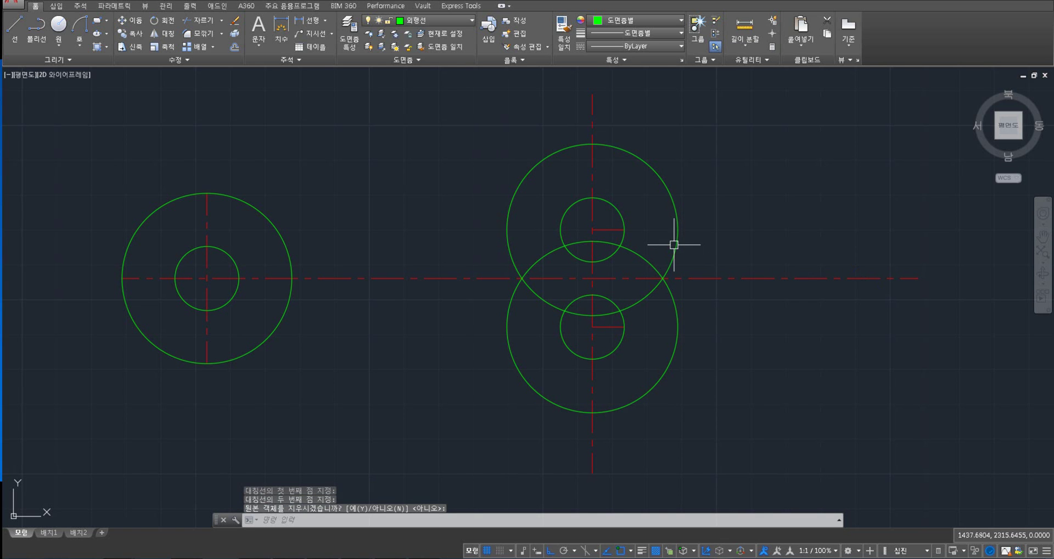
- Draw a vertical line joining the right edges of the two large circles
text(l)
key(Return)
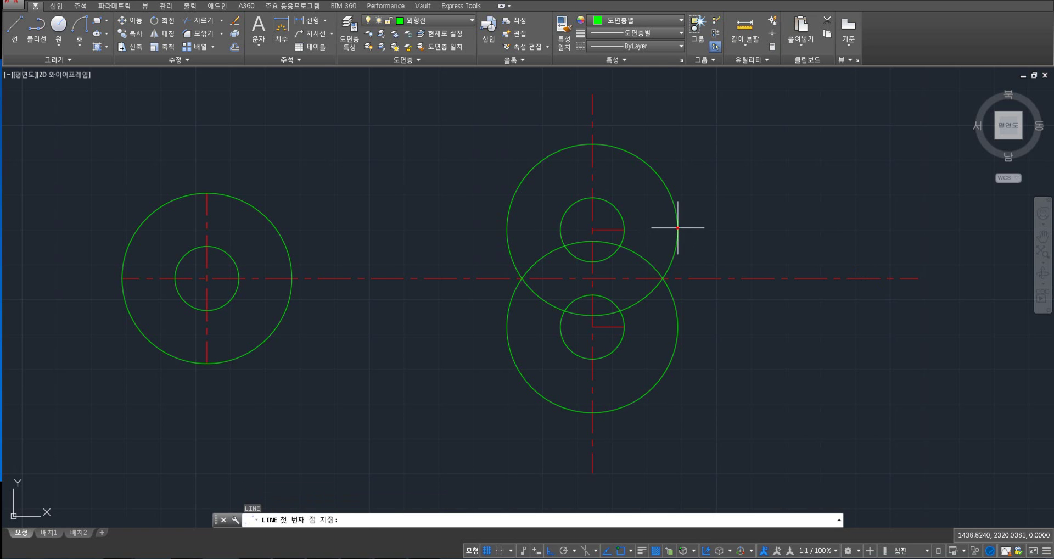
click(678, 227)
click(678, 324)
key(Return)
- Select the two large circles as trim cutting edges
scroll(681, 301, up, 4)
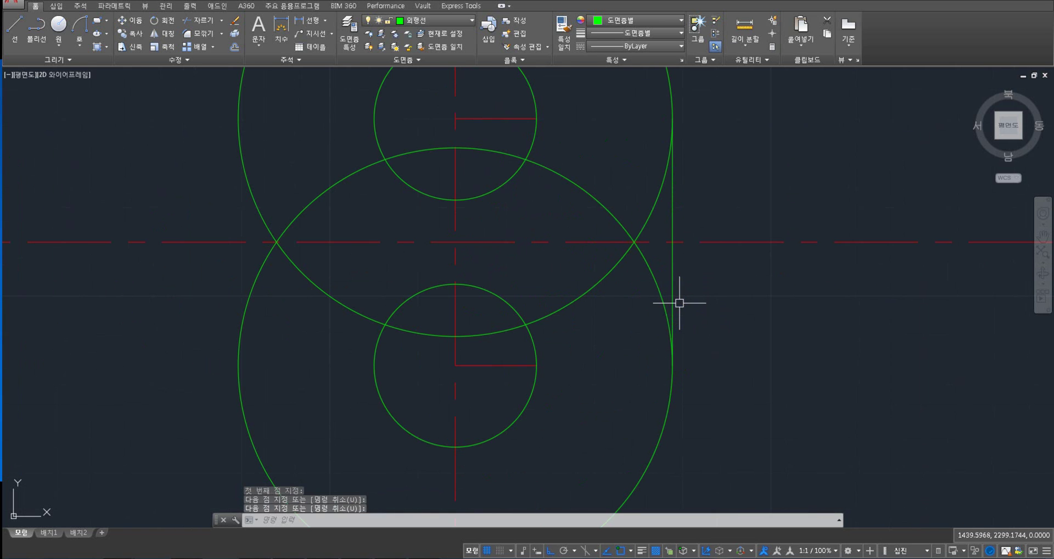
text(tr)
key(Return)
click(701, 292)
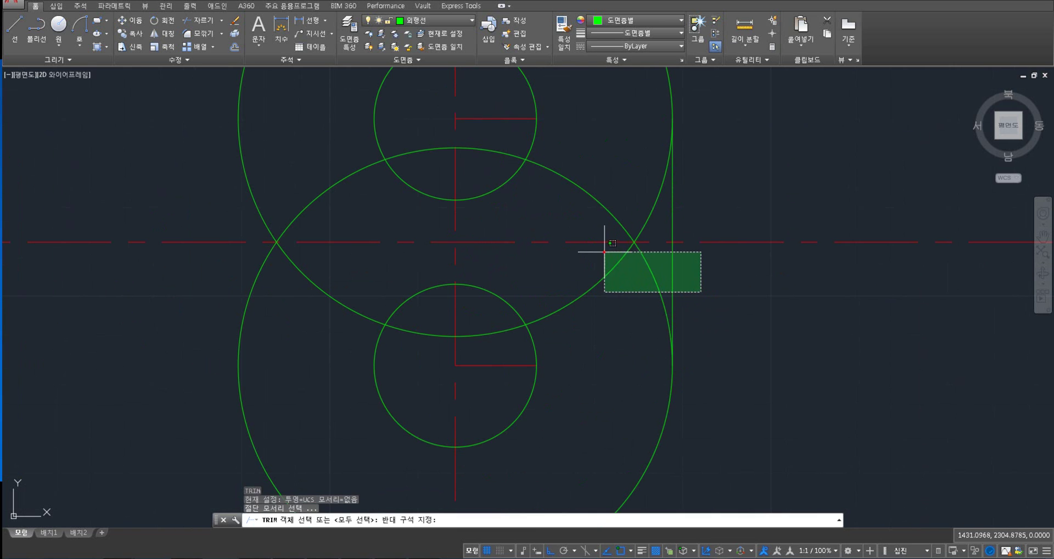
click(604, 252)
scroll(604, 252, down, 4)
key(Return)
- Trim away the inner overlapping arcs of the two large circles
drag(687, 236, 677, 214)
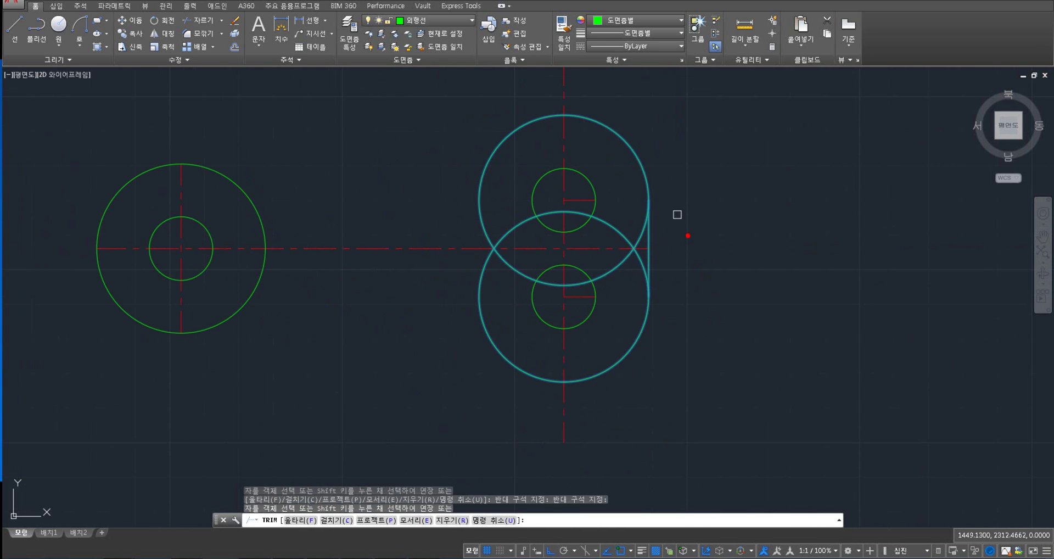
click(635, 409)
click(531, 399)
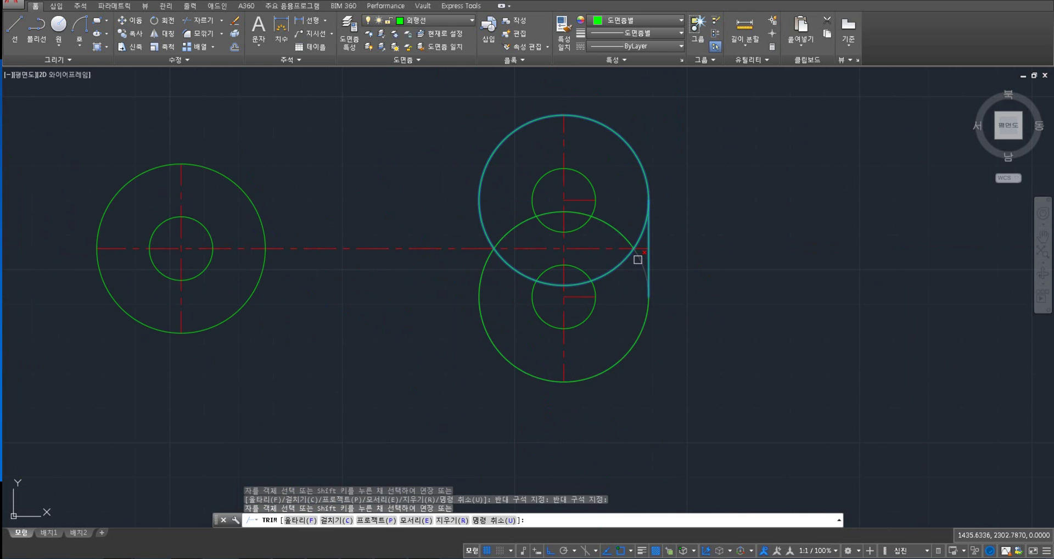
click(632, 256)
click(616, 228)
click(616, 262)
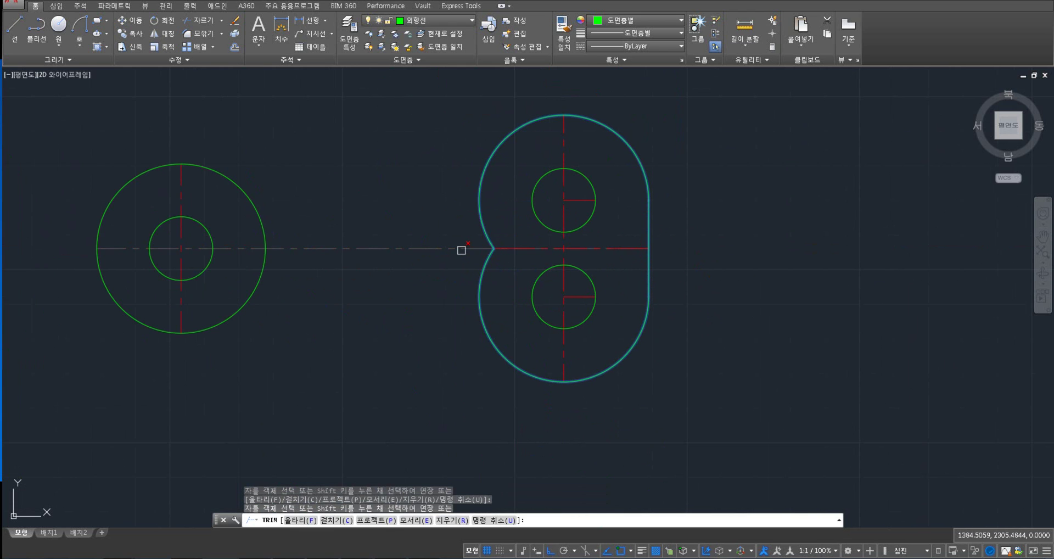
key(Escape)
middle_drag(460, 246, 572, 261)
key(Escape)
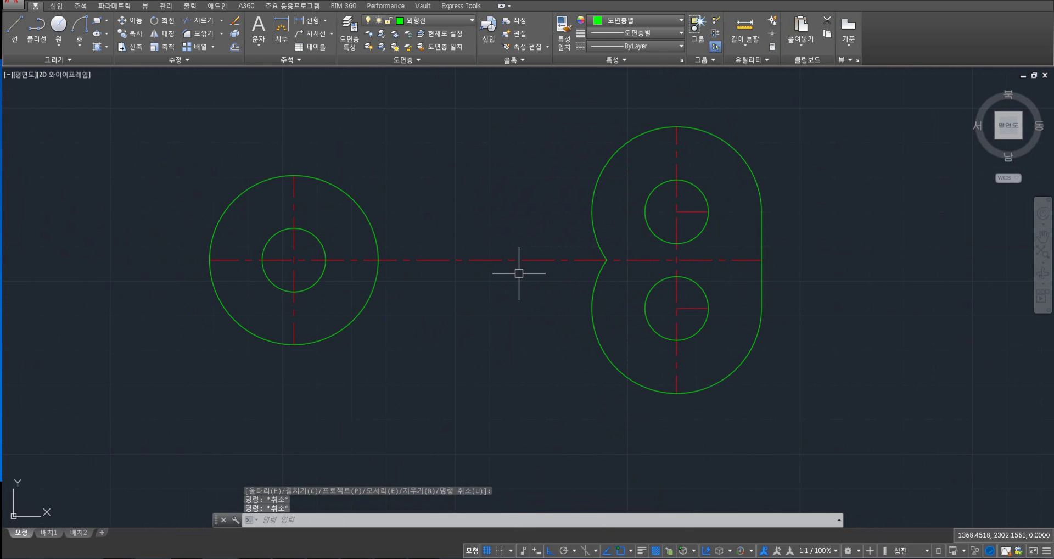
- Draw a 27.9-scale multiline arm from the left circle to the lobed head
text(ml)
key(Return)
key(Return)
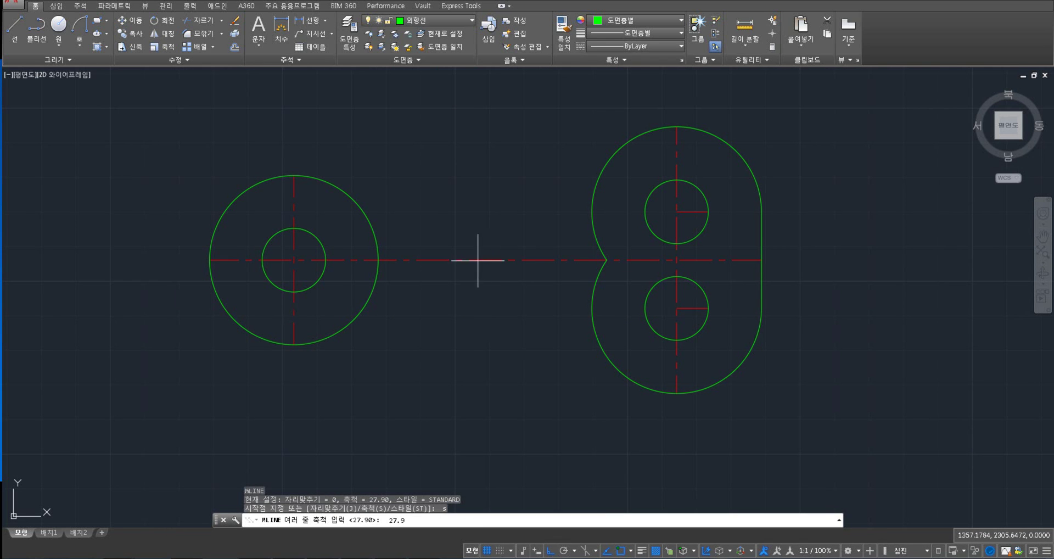
key(Return)
click(378, 259)
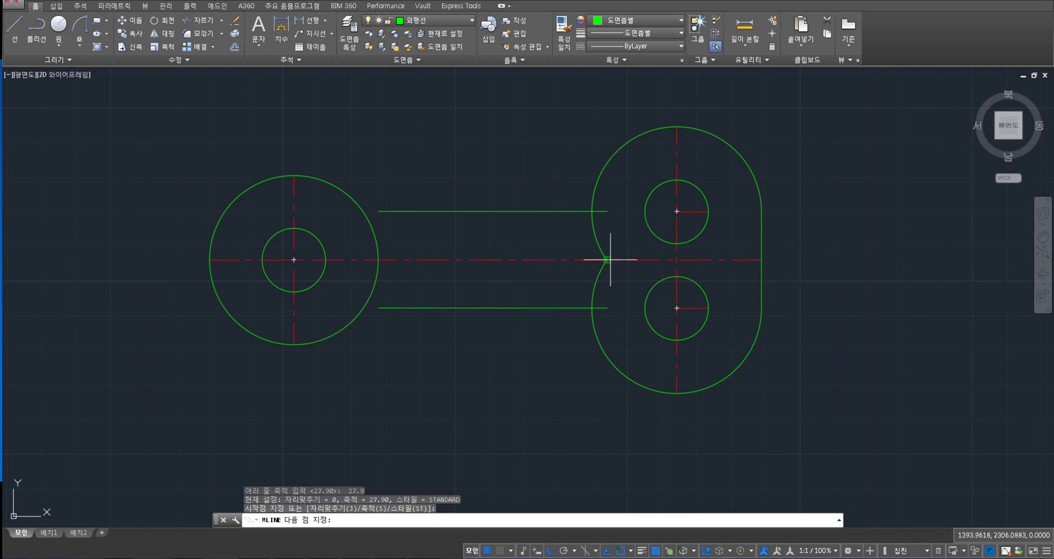
click(608, 259)
key(Return)
- Explode the arm multiline into two separate lines
text(x)
key(Return)
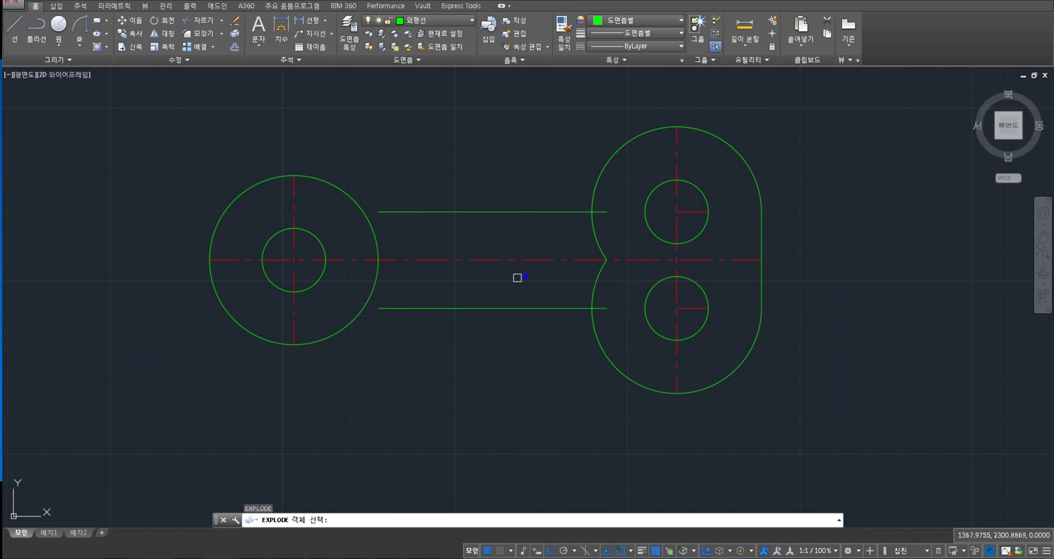
click(508, 309)
key(Escape)
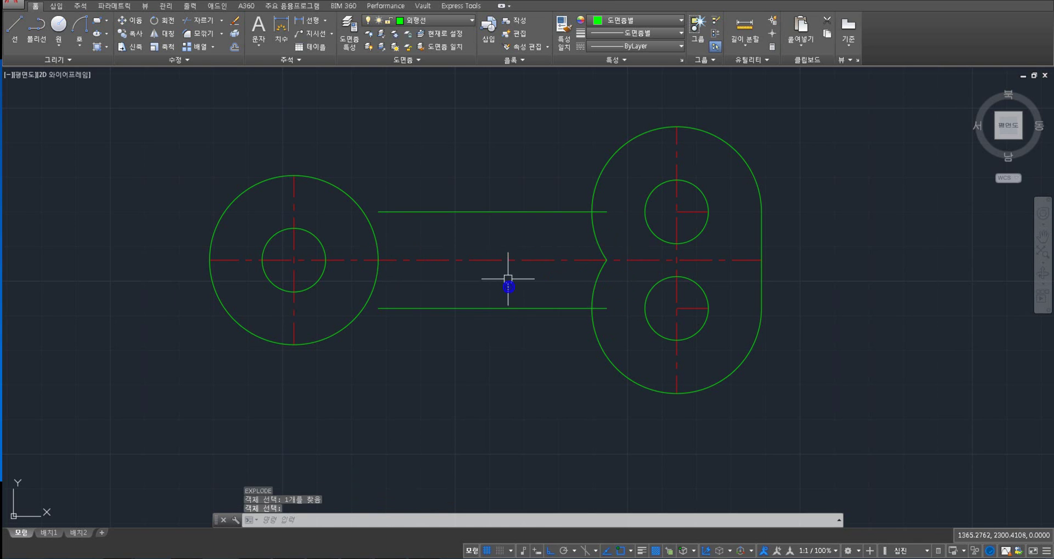
text(f)
key(Return)
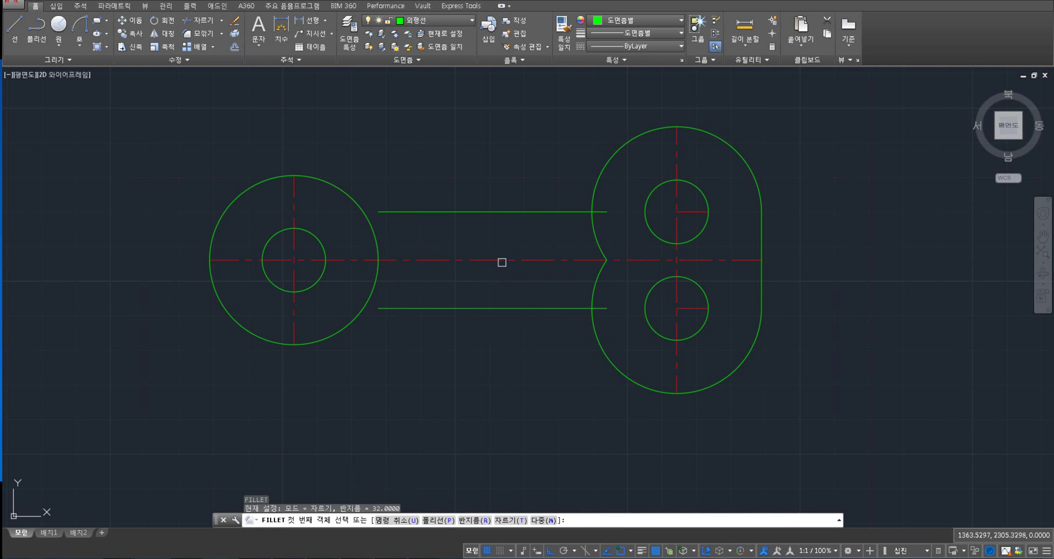
- Set fillet radius 36.7 and round both arm lines into the left circle
text(r)
key(Return)
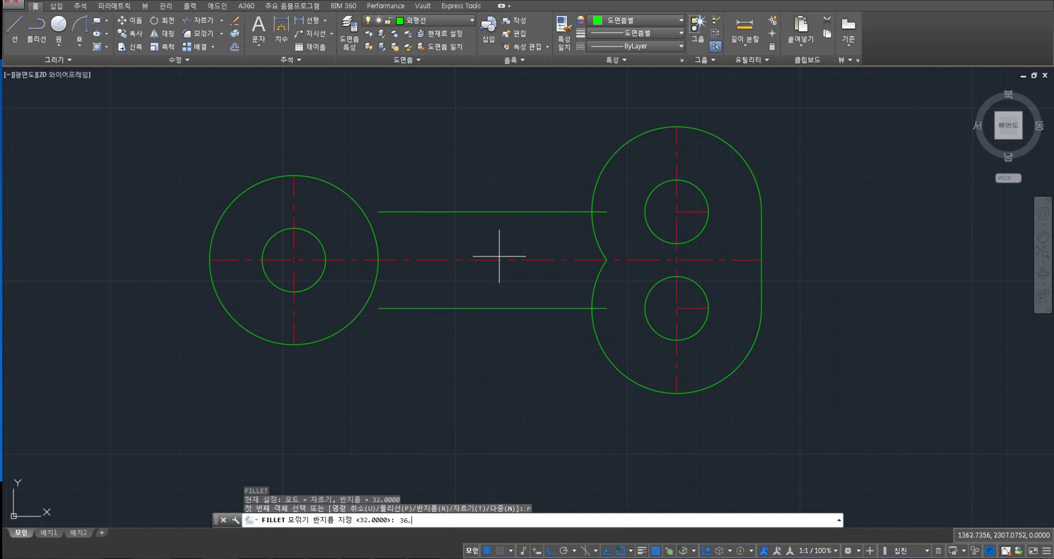
key(Return)
click(349, 195)
click(395, 211)
right_click(388, 239)
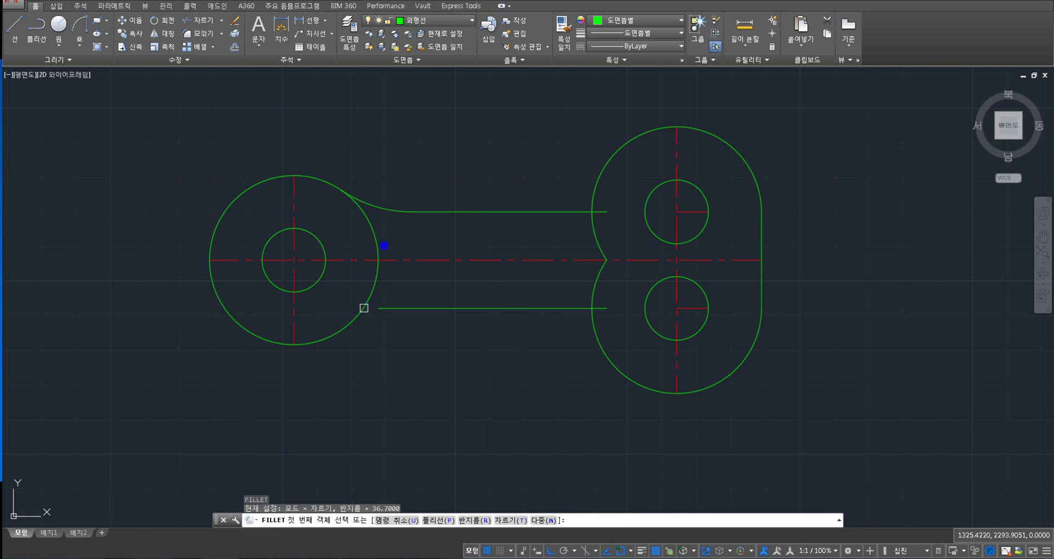
click(342, 327)
click(408, 308)
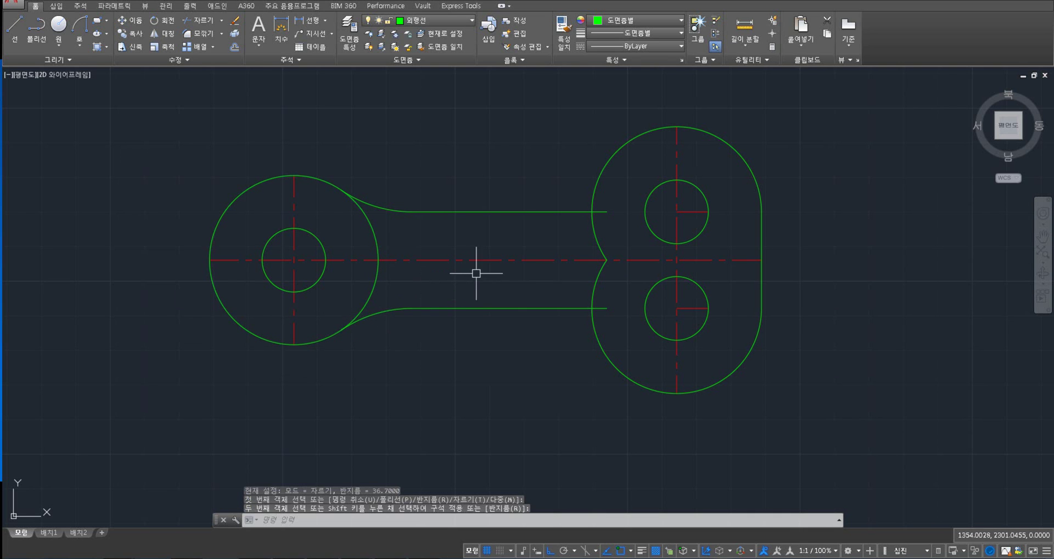
right_click(495, 252)
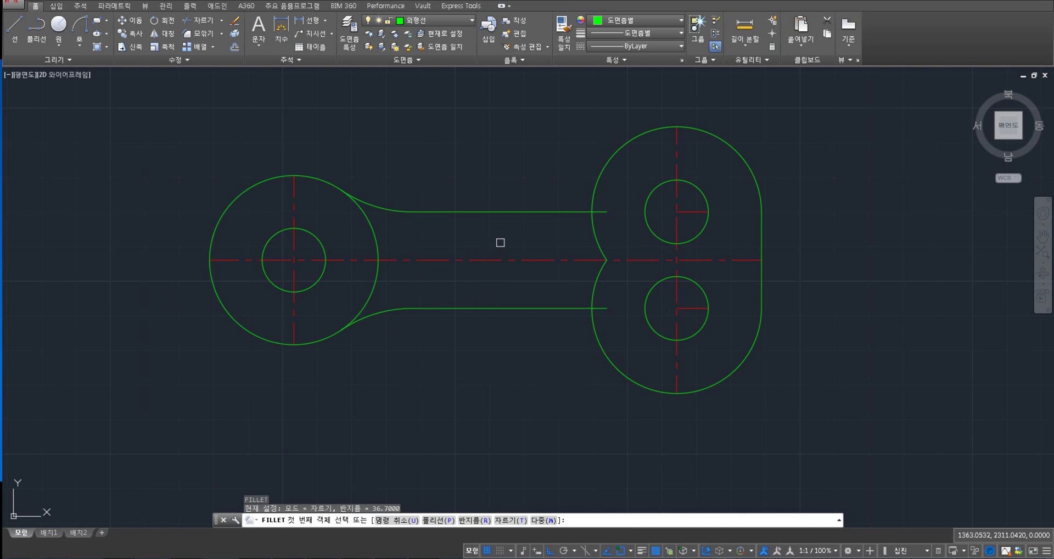
- Fillet the upper and lower arm lines into the lobed head outline
click(552, 215)
click(594, 172)
right_click(575, 216)
click(552, 306)
click(592, 338)
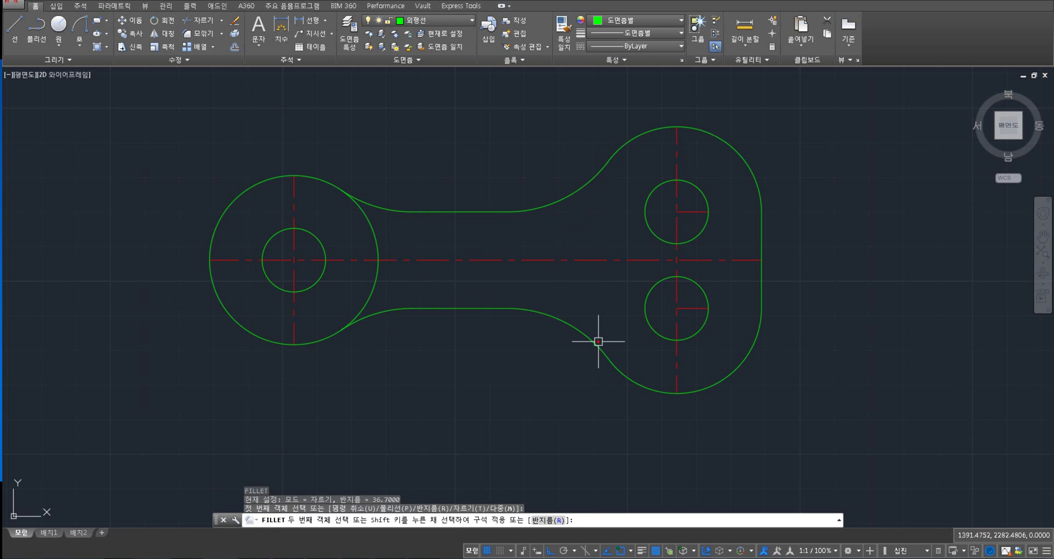
right_click(609, 295)
- Trim away the left halves of both small head circles, using the vertical centre line as the cutting edge
mouse_move(627, 284)
middle_down()
mouse_move(570, 280)
mouse_move(622, 296)
middle_up()
scroll(628, 271, up, 2)
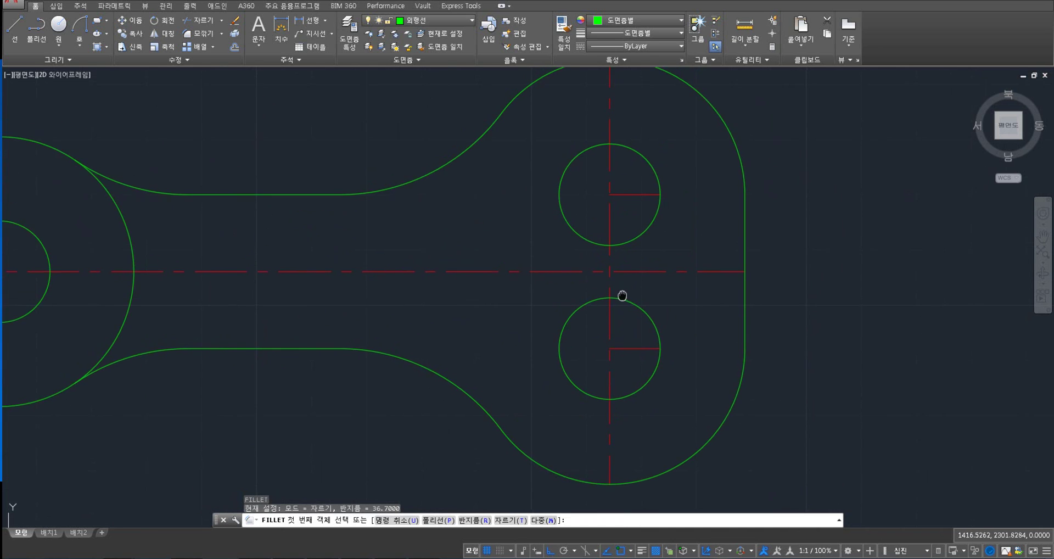
key(Escape)
text(tr)
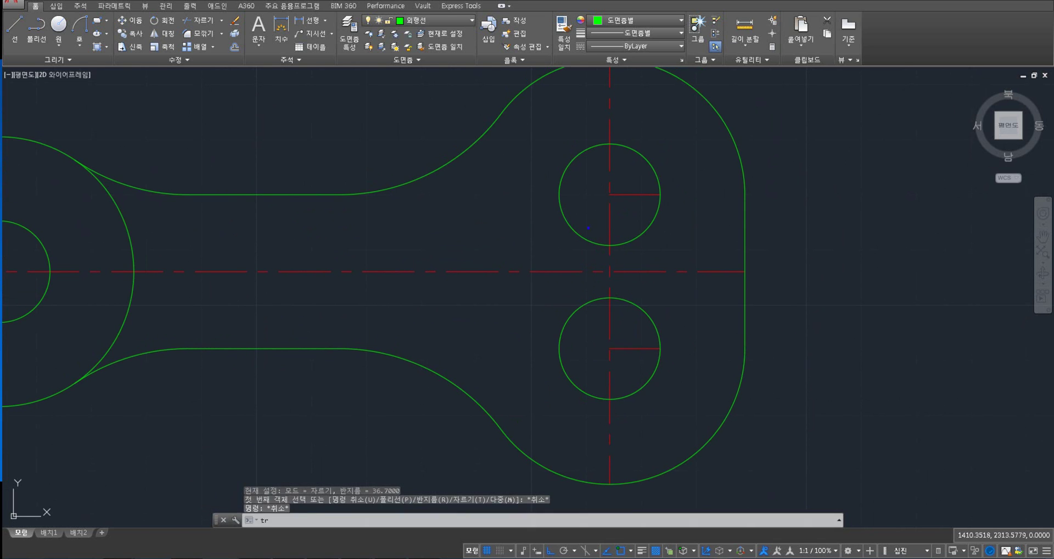
key(space)
click(609, 234)
key(space)
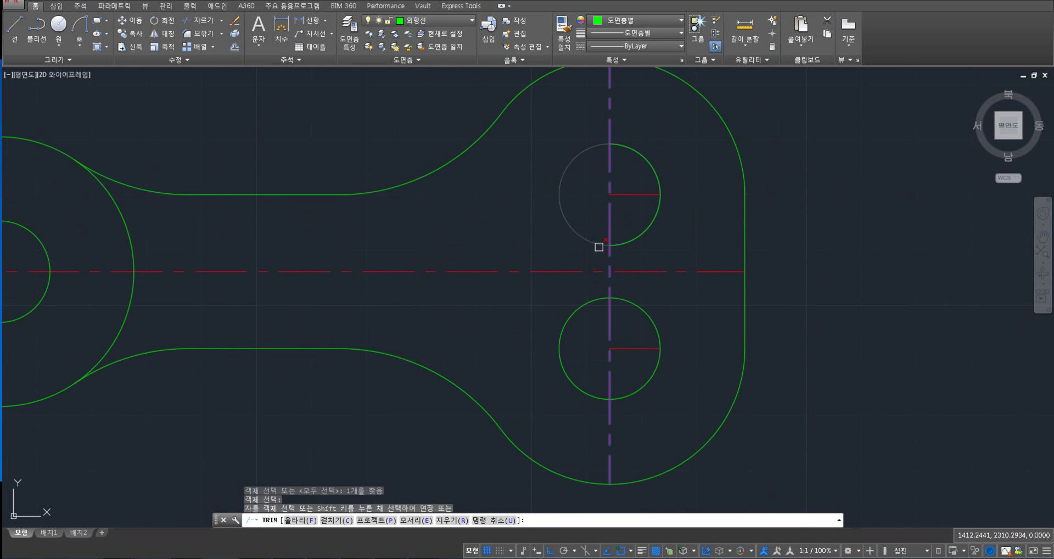
click(598, 247)
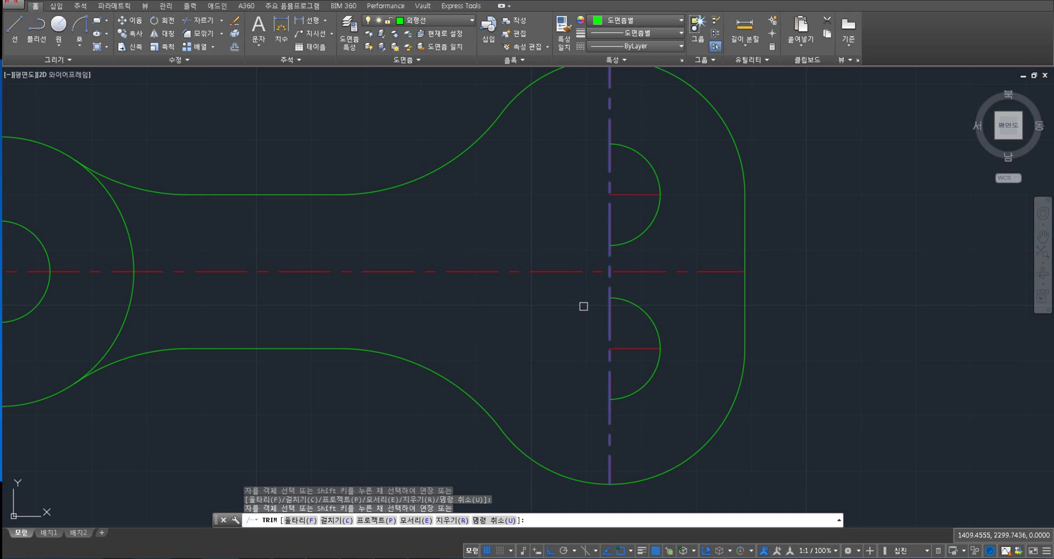
right_click(583, 306)
- Draw a radius 38.6 circle centred at the lower notch's centre-line crossing
text(c)
right_click(583, 306)
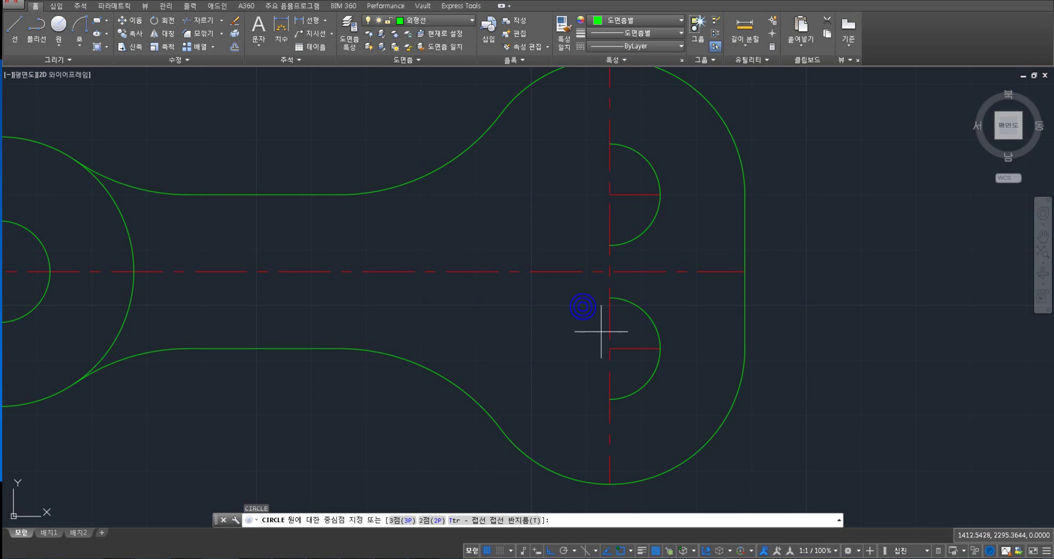
click(610, 348)
text(30.)
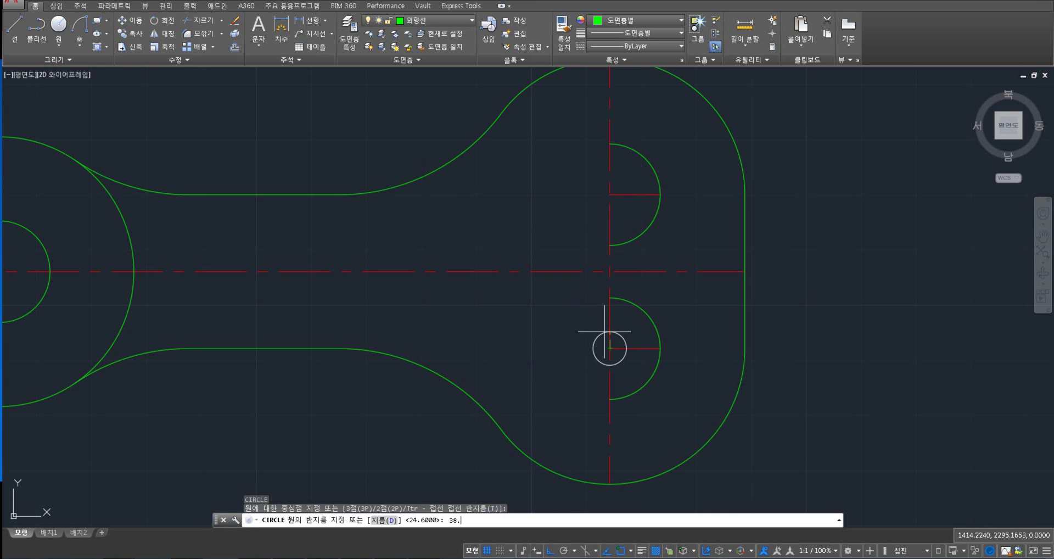
text(6)
key(Return)
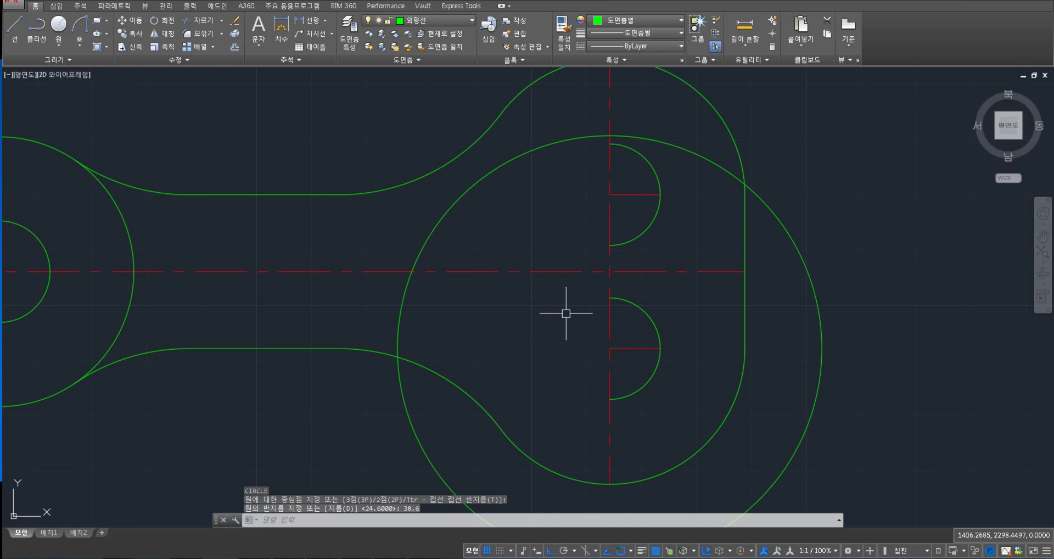
key(Escape)
- Trim the 38.6 circle against both centre lines, keeping only its upper-left arc
text(tr)
key(Return)
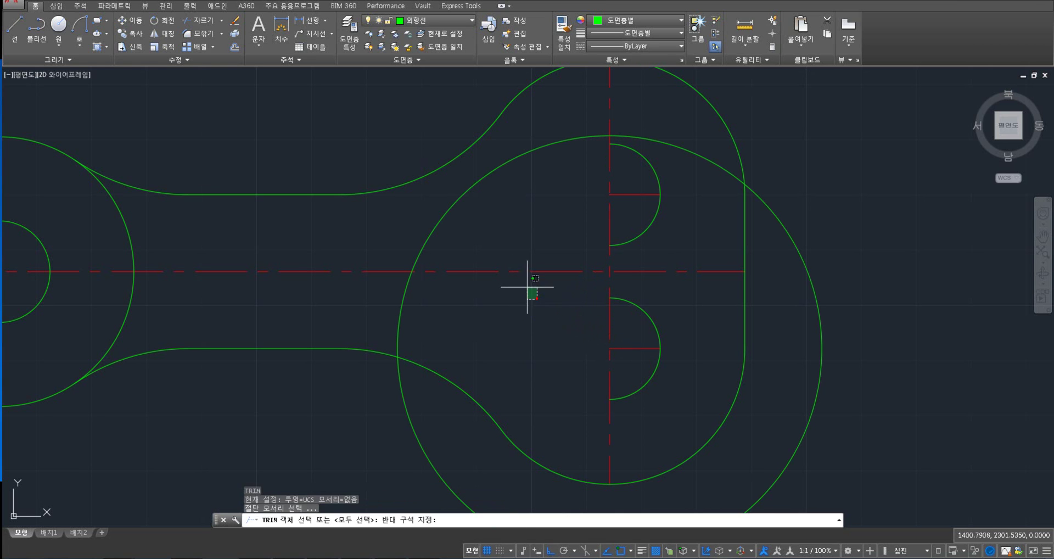
click(529, 289)
click(493, 259)
click(607, 258)
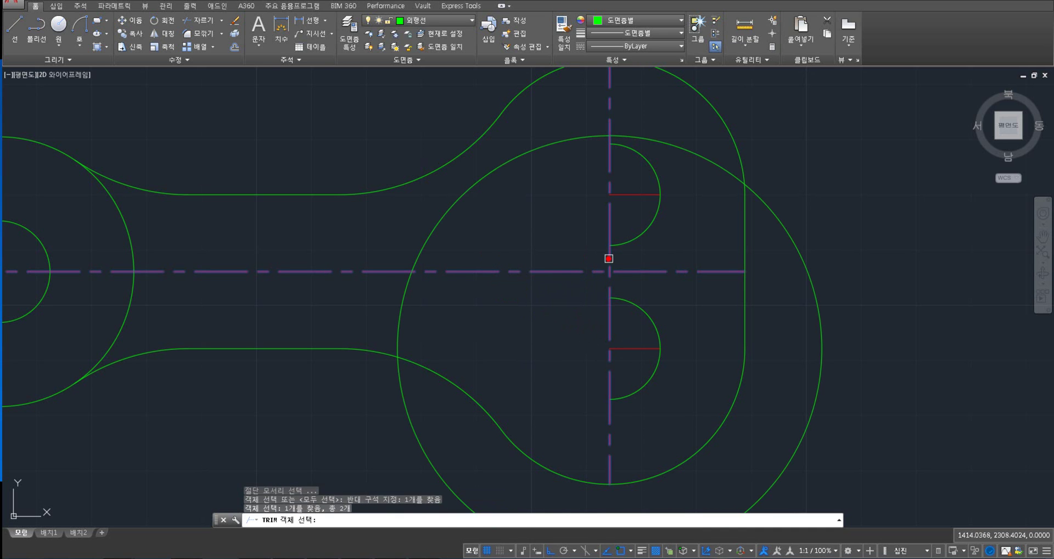
key(Return)
click(687, 154)
key(Return)
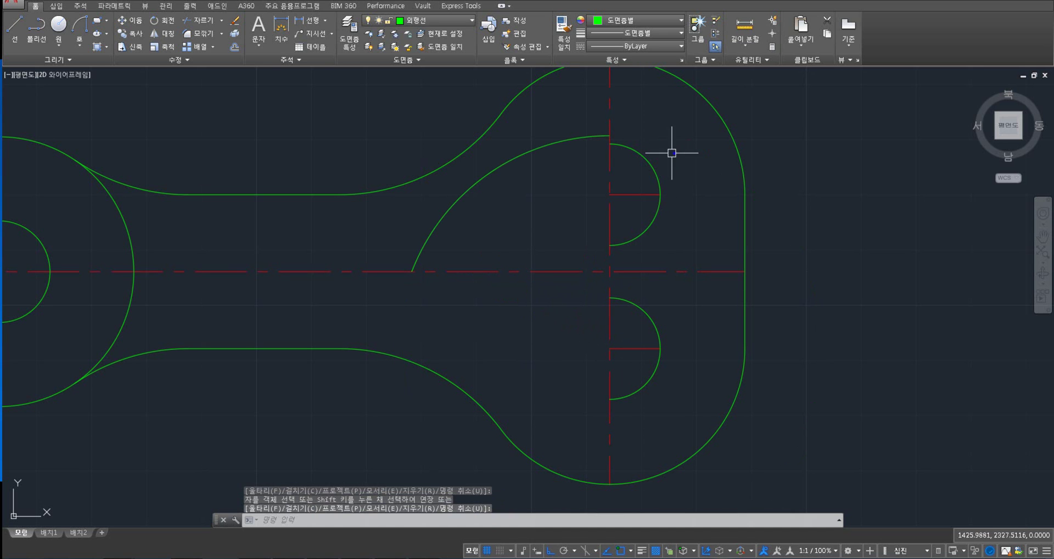
middle_drag(519, 211, 526, 242)
- Draw a short line from the big arc's upper end to the top of the upper notch
scroll(593, 230, up, 2)
key(Escape)
key(Escape)
text(l)
key(Return)
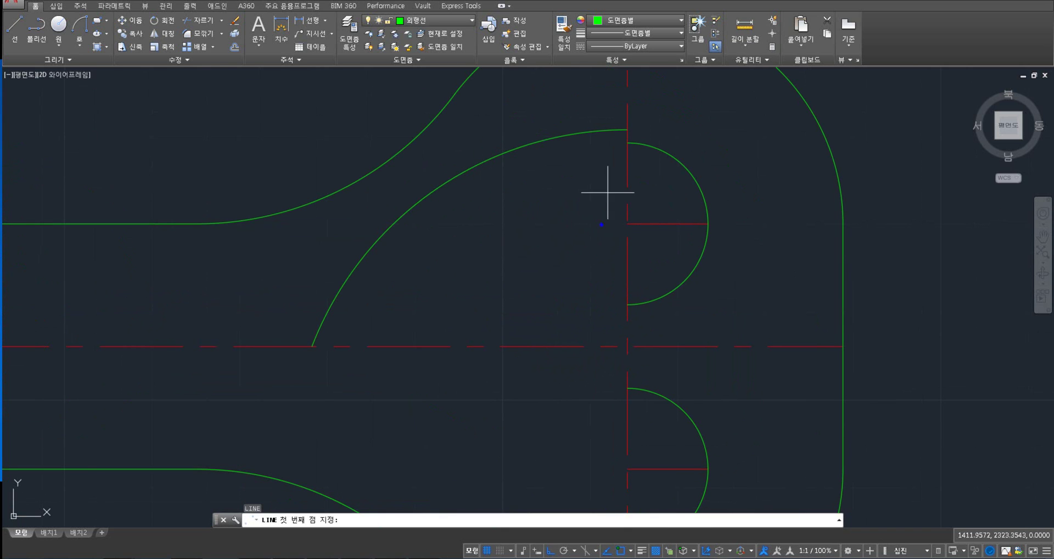
click(627, 142)
click(627, 129)
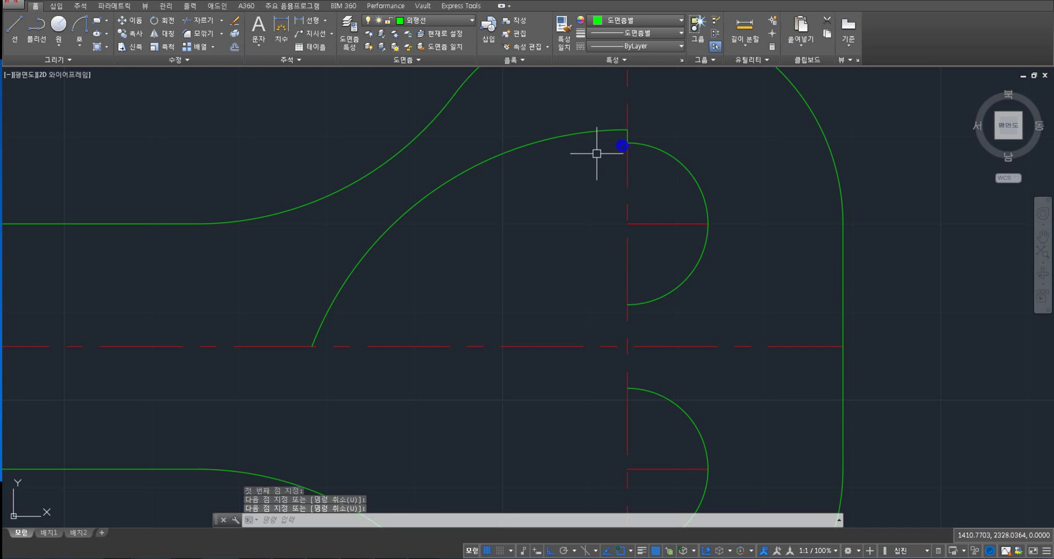
key(Return)
- Mirror the 38.6 arc and connecting line about the horizontal centre line, keeping the originals
text(mi)
key(Return)
click(600, 130)
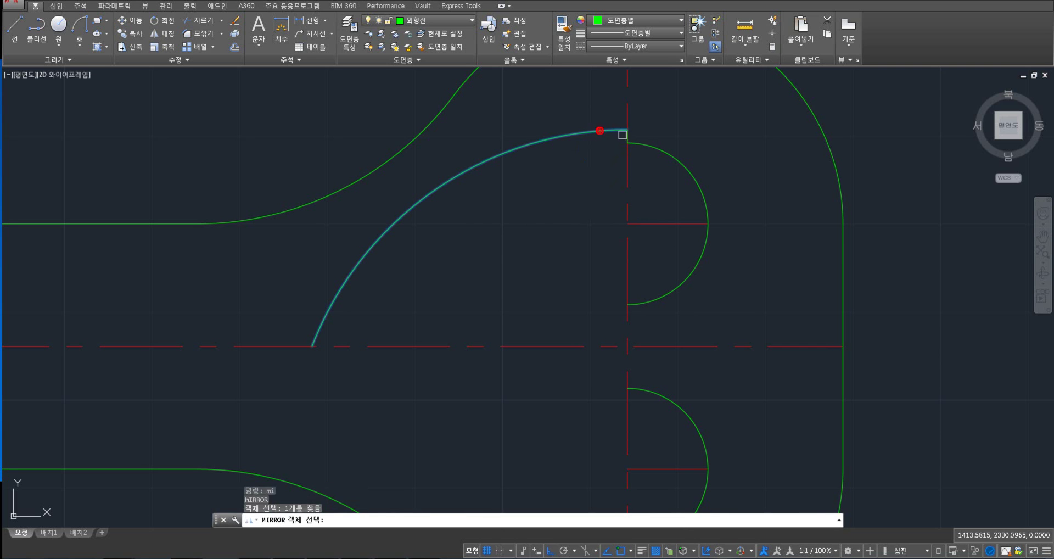
click(627, 136)
key(Return)
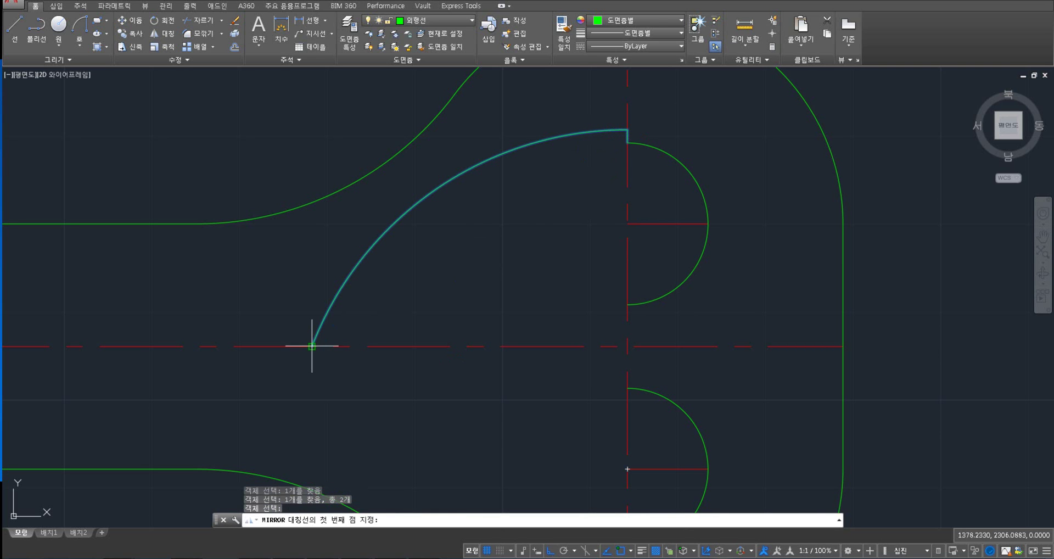
click(311, 346)
click(624, 344)
key(Return)
middle_drag(624, 344, 617, 239)
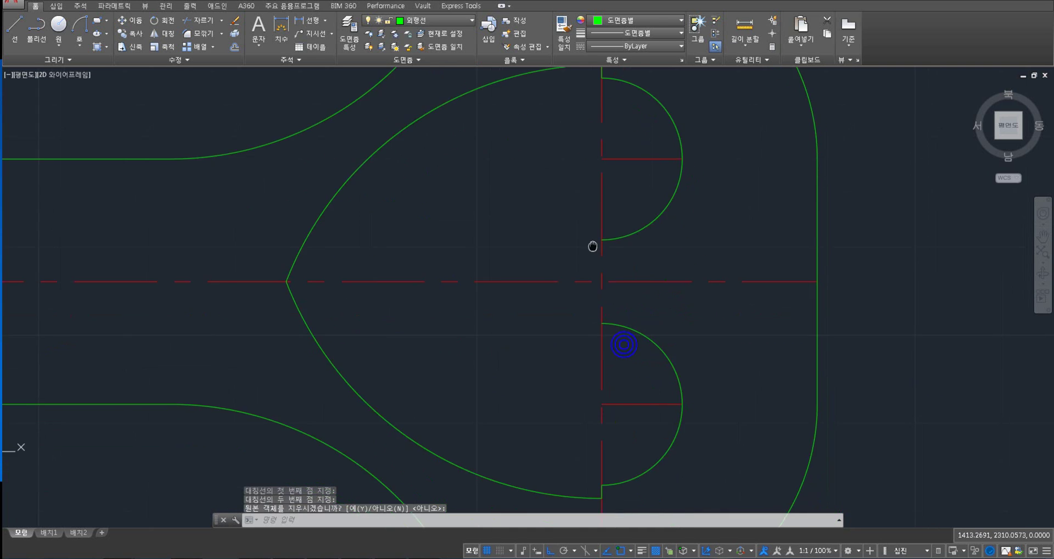
key(Escape)
key(Escape)
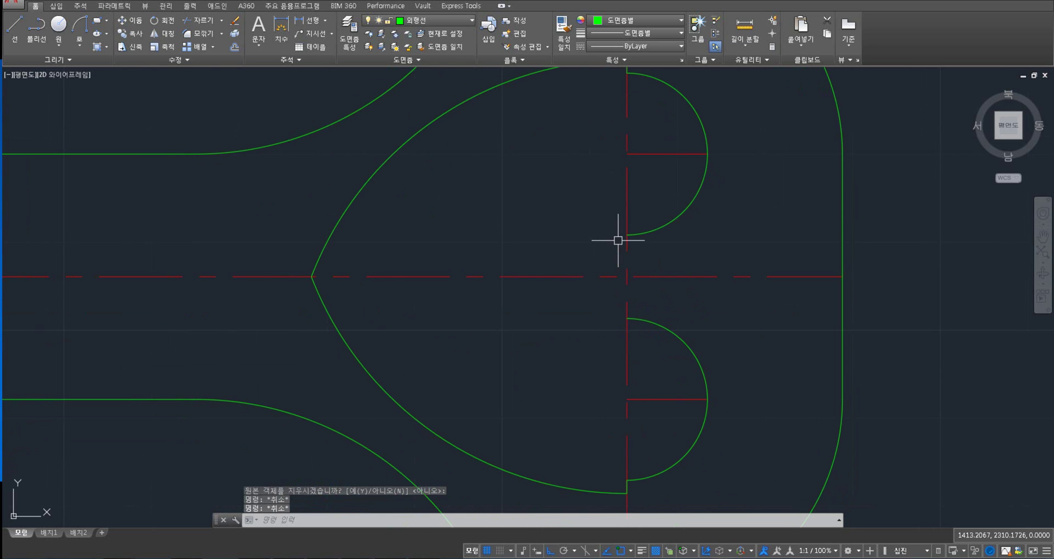
- Draw a radius 3.7 circle at the centre-line crossing and trim away its right half
text(c)
key(Return)
click(627, 276)
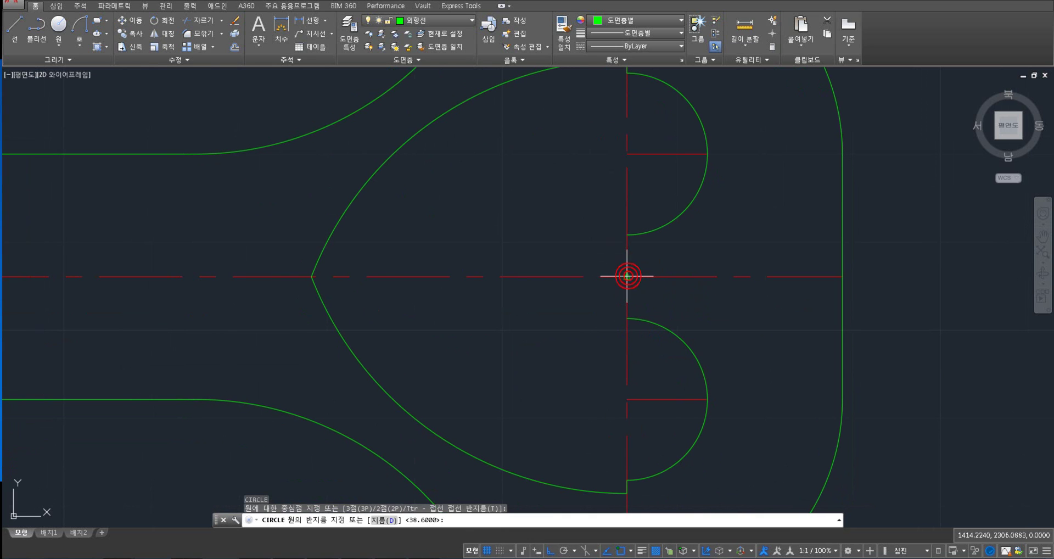
key(Return)
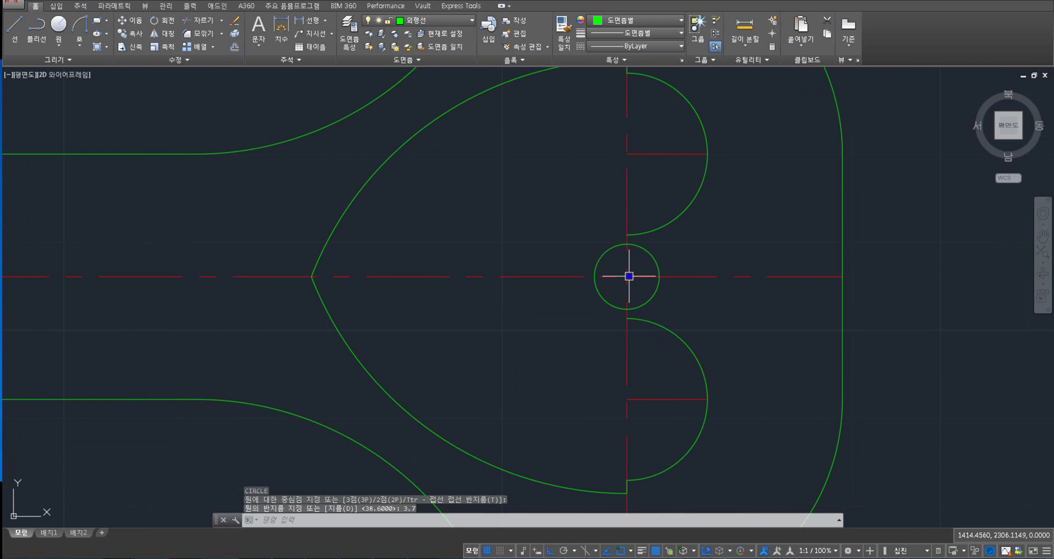
scroll(634, 269, up, 2)
text(tr)
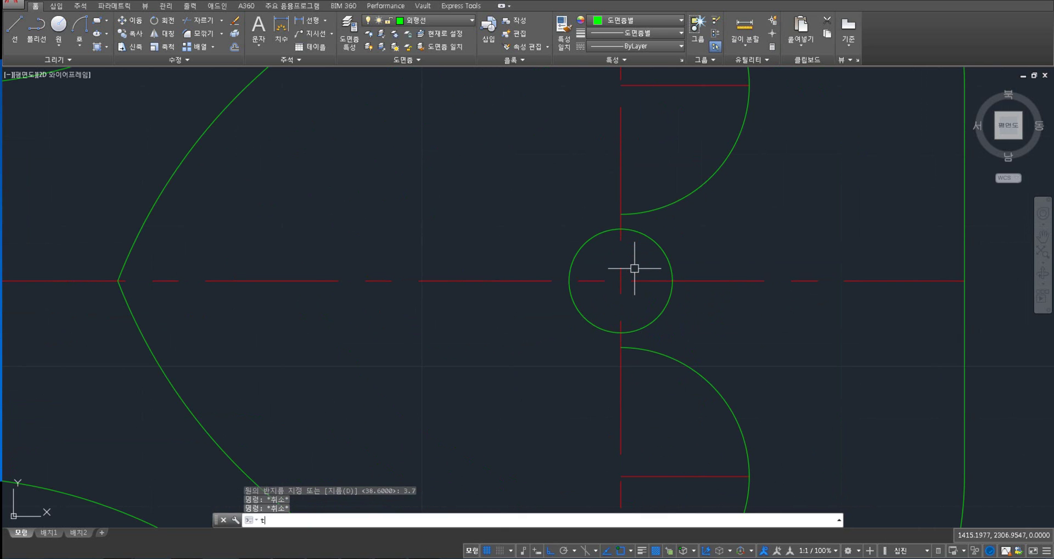
key(Return)
click(630, 251)
click(608, 236)
click(644, 237)
key(Return)
- Join both ends of the small 3.7 arc to the notches above and below with short lines
text(l)
key(Return)
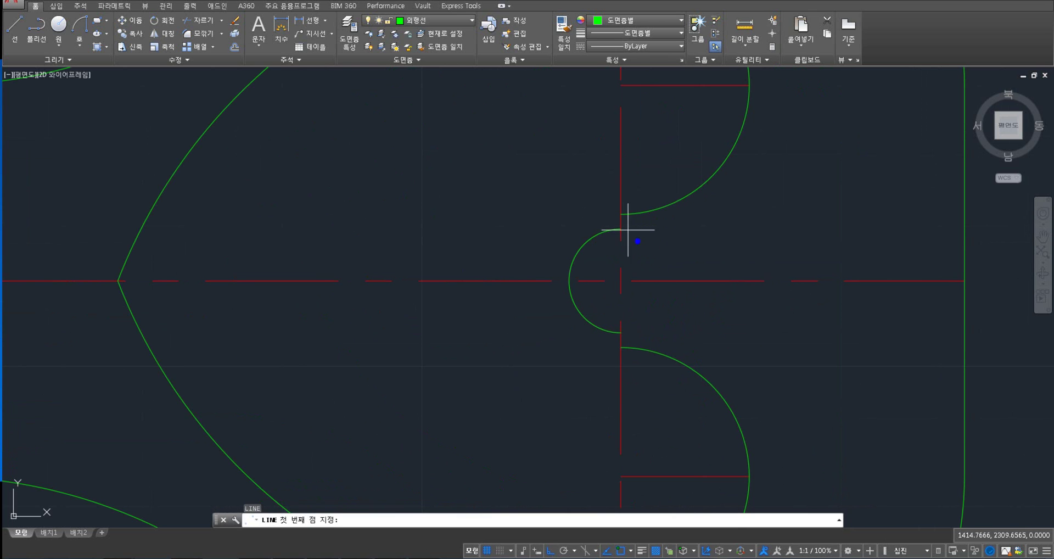
click(620, 217)
key(Return)
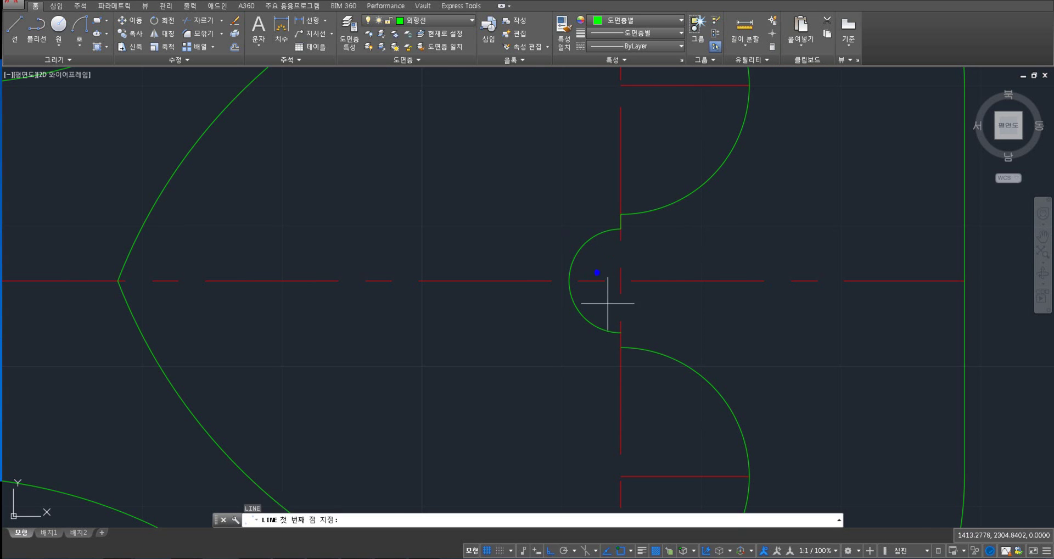
click(620, 332)
click(620, 344)
key(Return)
scroll(683, 310, down, 6)
- With LENGTHEN delta 3, extend the circle end's vertical axis, both horizontal ends, and the head's vertical axis
key(Escape)
key(Escape)
text(1en)
key(Return)
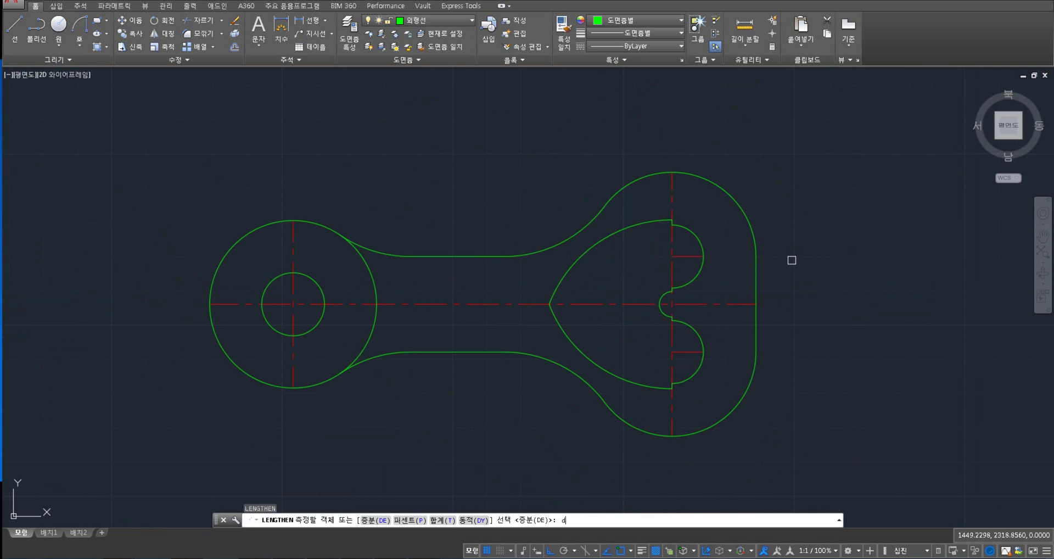
key(Return)
key(Return)
click(301, 265)
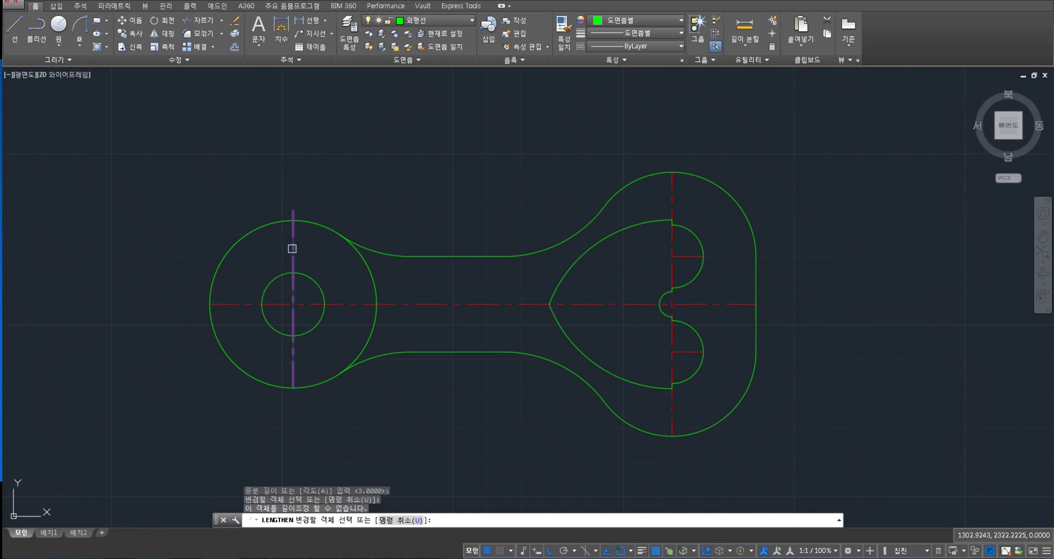
click(238, 301)
click(290, 362)
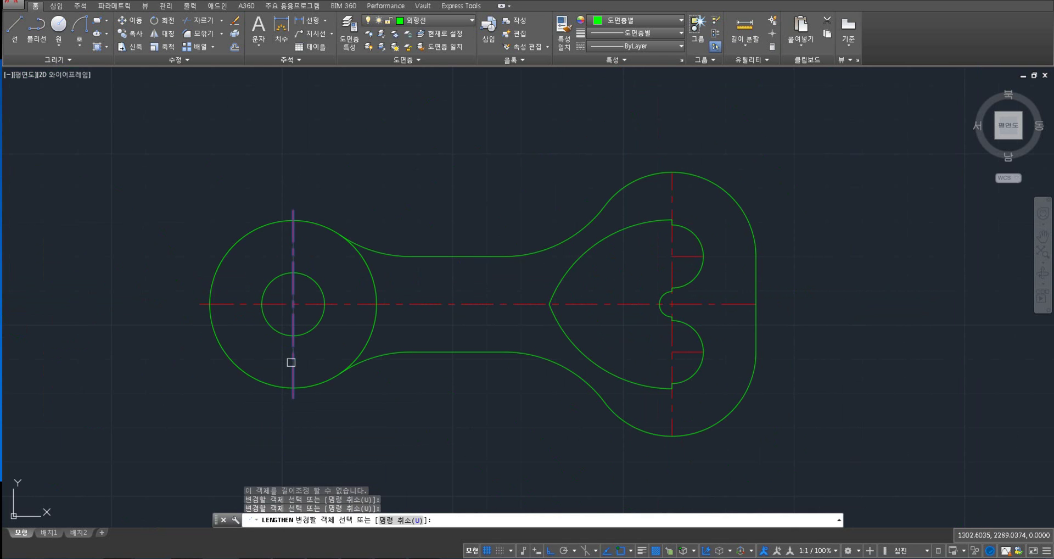
click(671, 417)
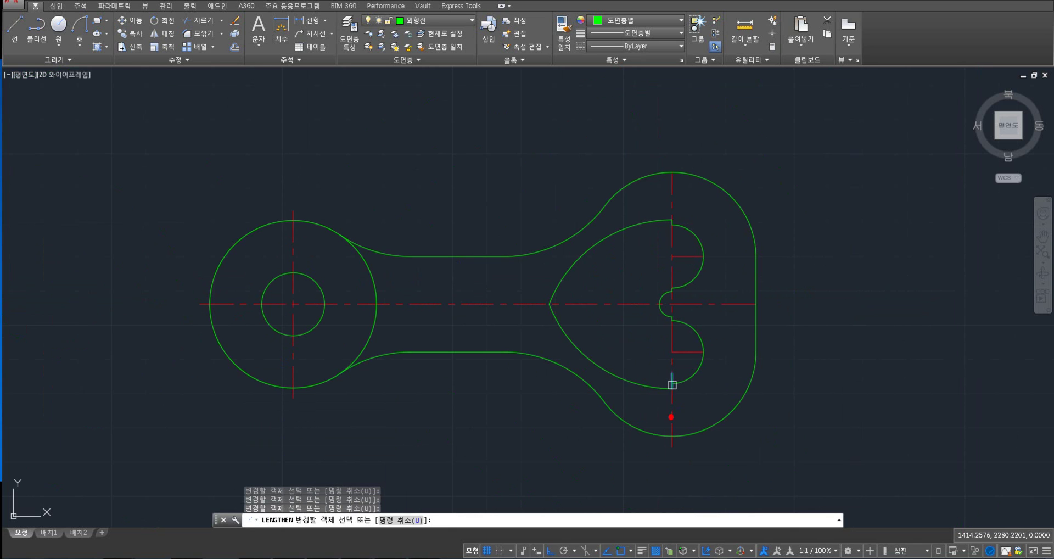
click(728, 304)
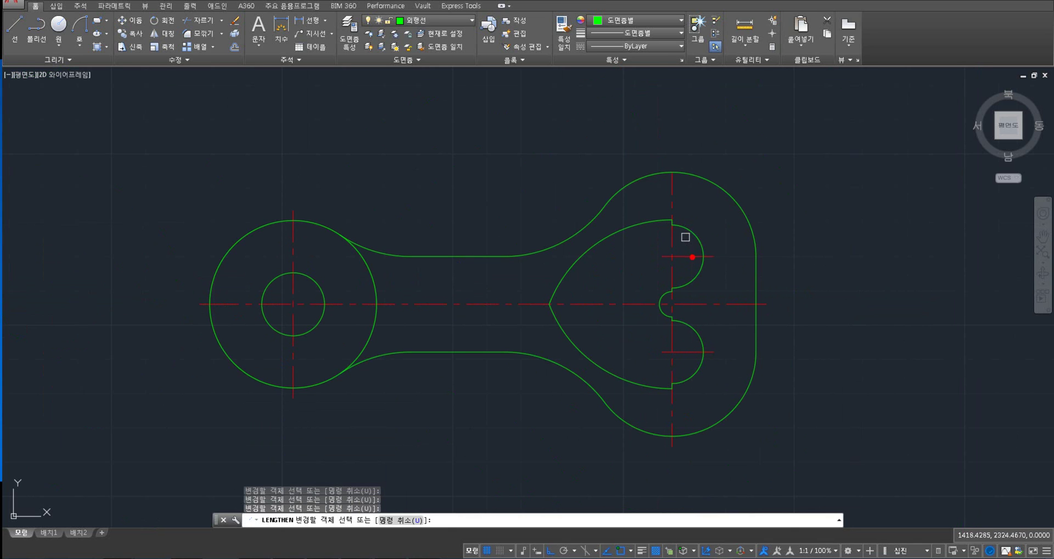